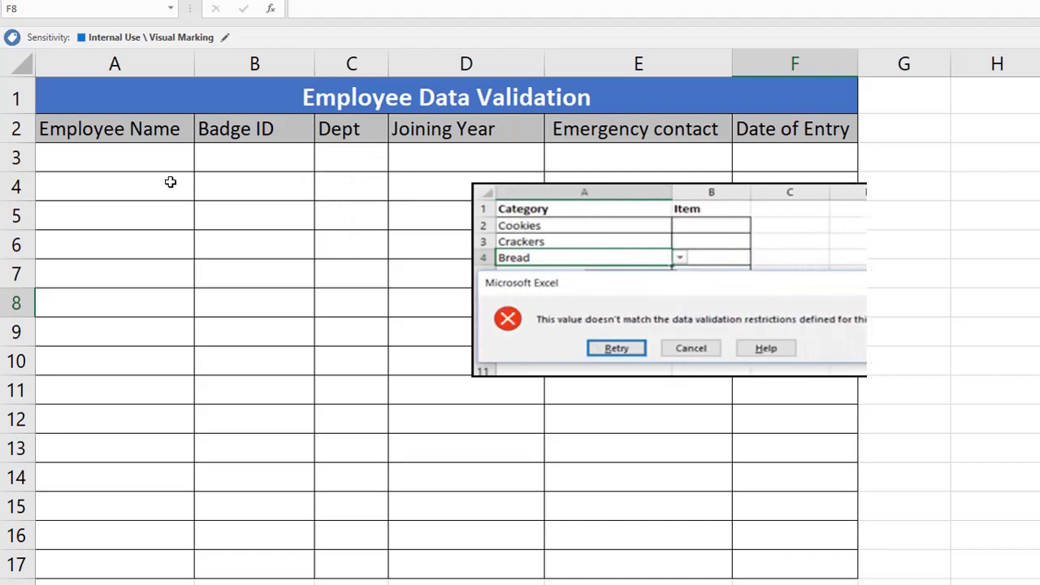
# Step: Select cell B4 under Badge ID and open its Data Validation dialog
pyautogui.click(236, 221)
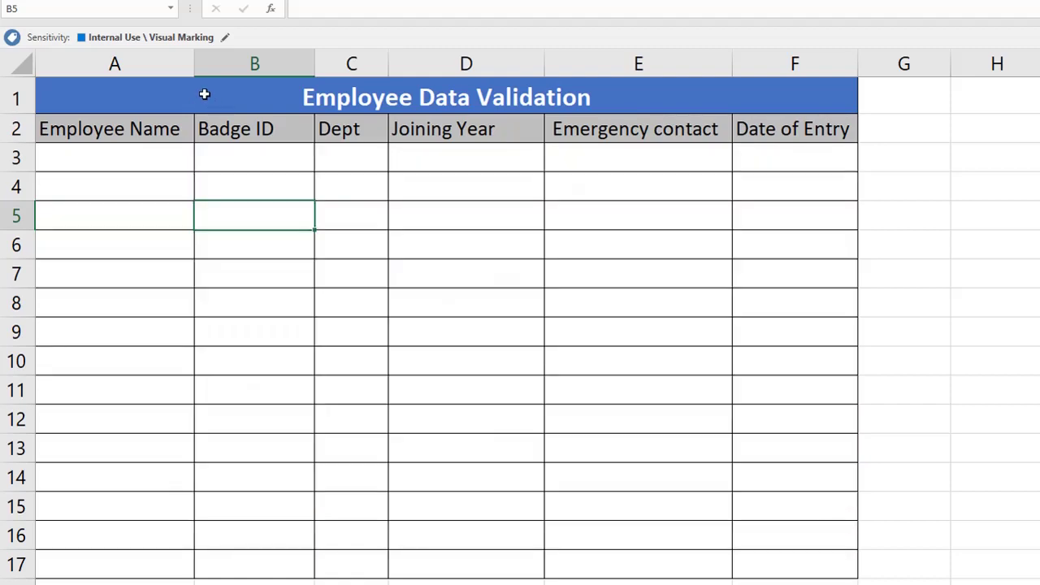
pyautogui.click(204, 95)
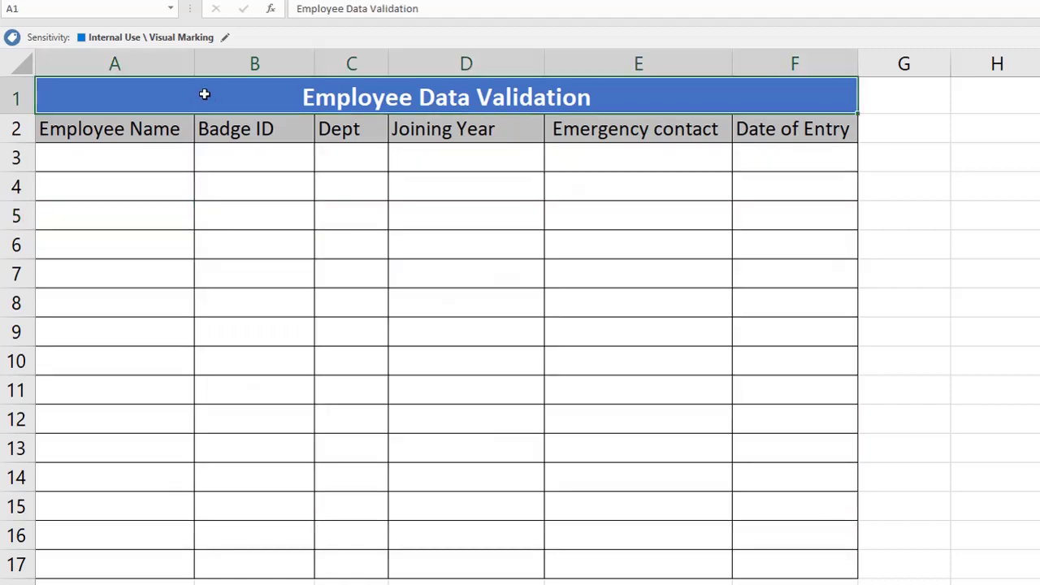
pyautogui.click(250, 175)
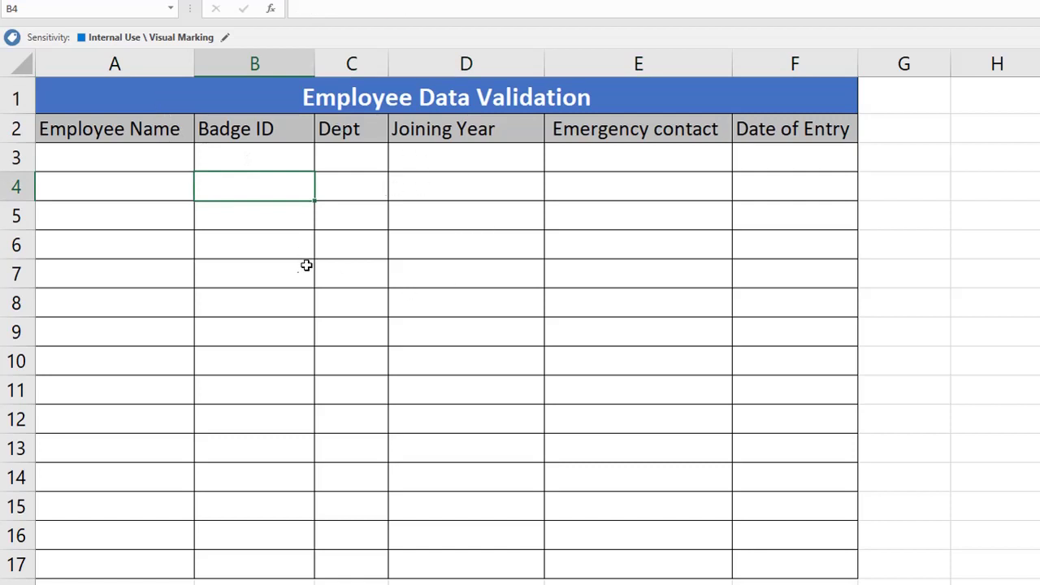
pyautogui.press('Down')
pyautogui.press('Left')
pyautogui.click(237, 207)
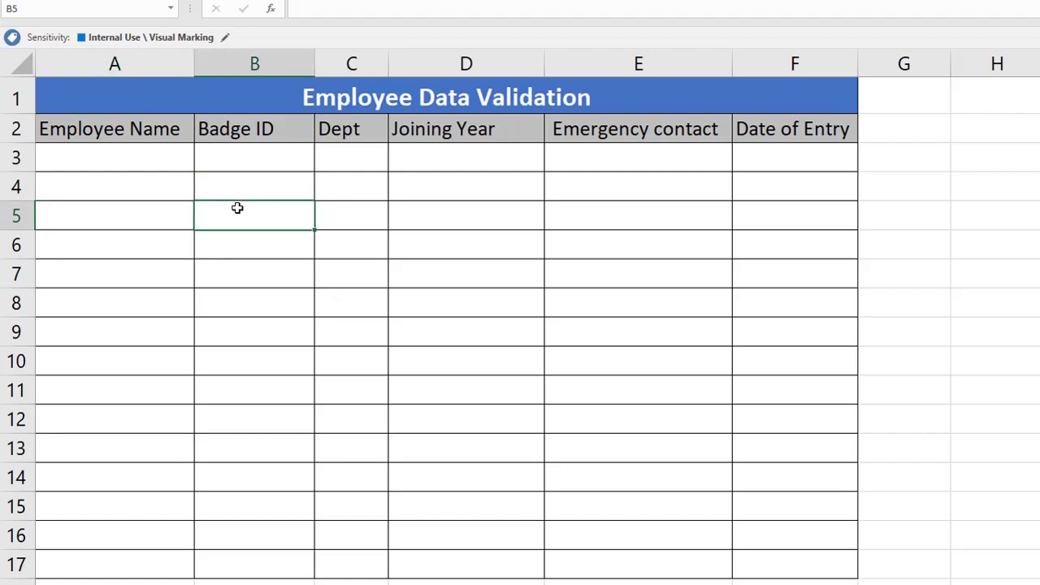
pyautogui.click(217, 183)
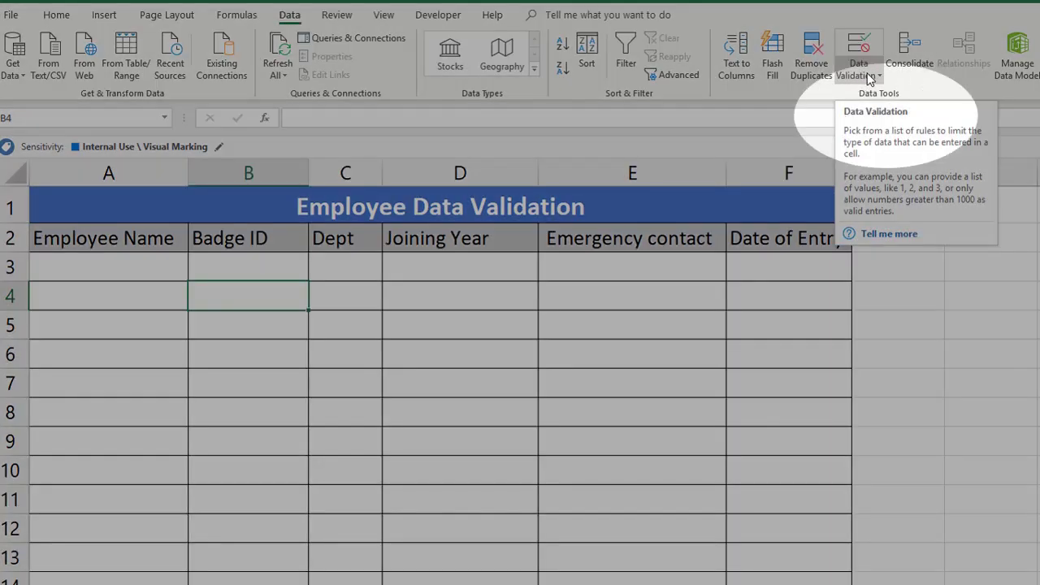
pyautogui.click(871, 76)
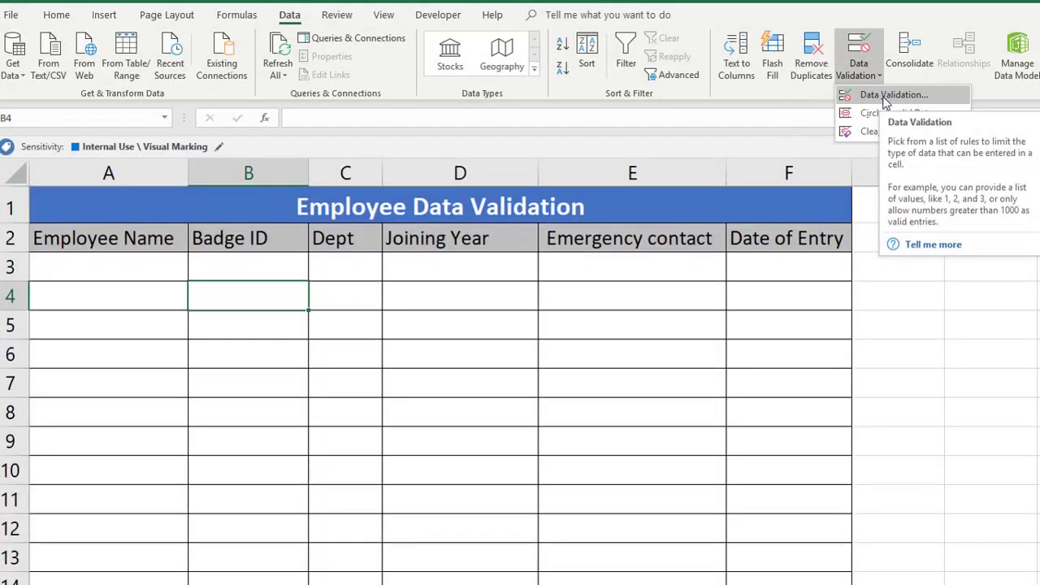
pyautogui.click(893, 95)
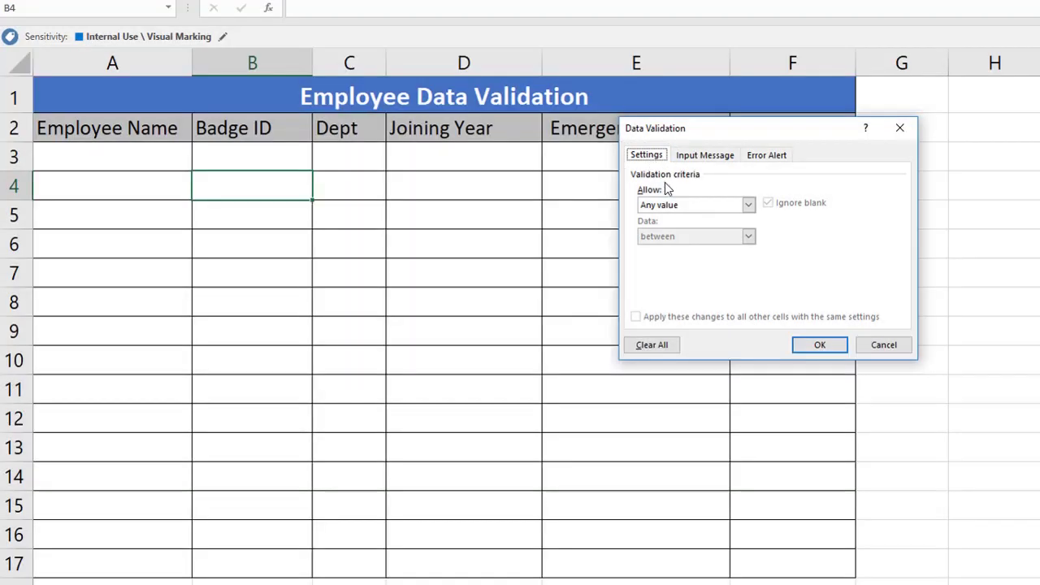
# Step: Check the Allow entry types, keep Any value, and move to the Input Message box
pyautogui.click(674, 207)
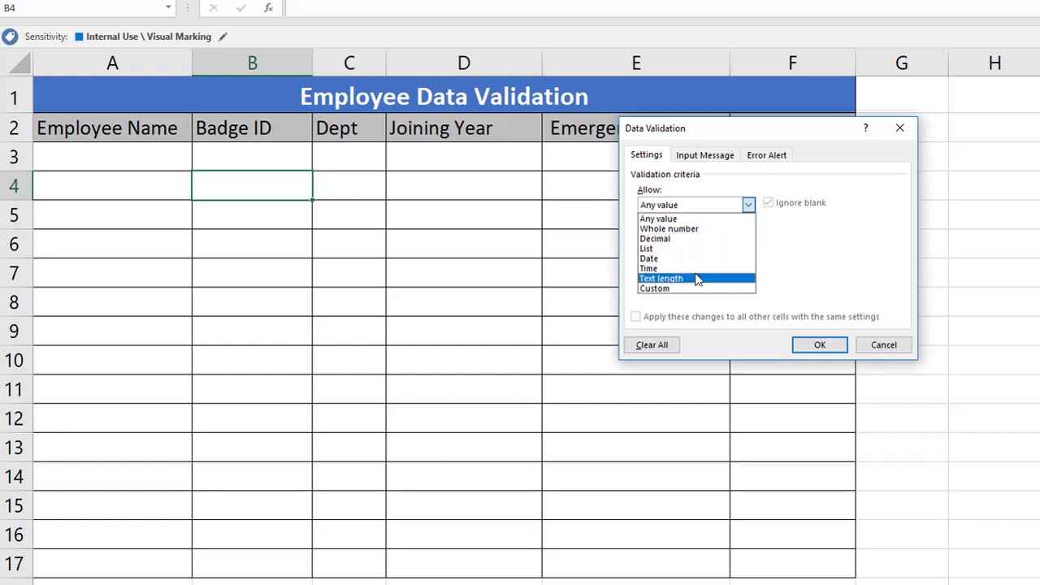
pyautogui.click(697, 218)
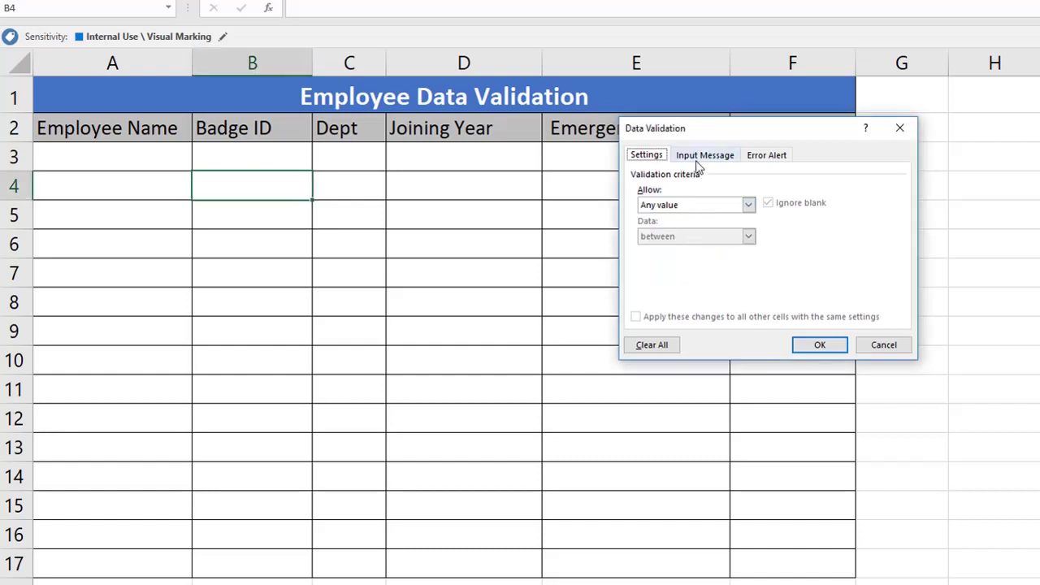
pyautogui.click(700, 156)
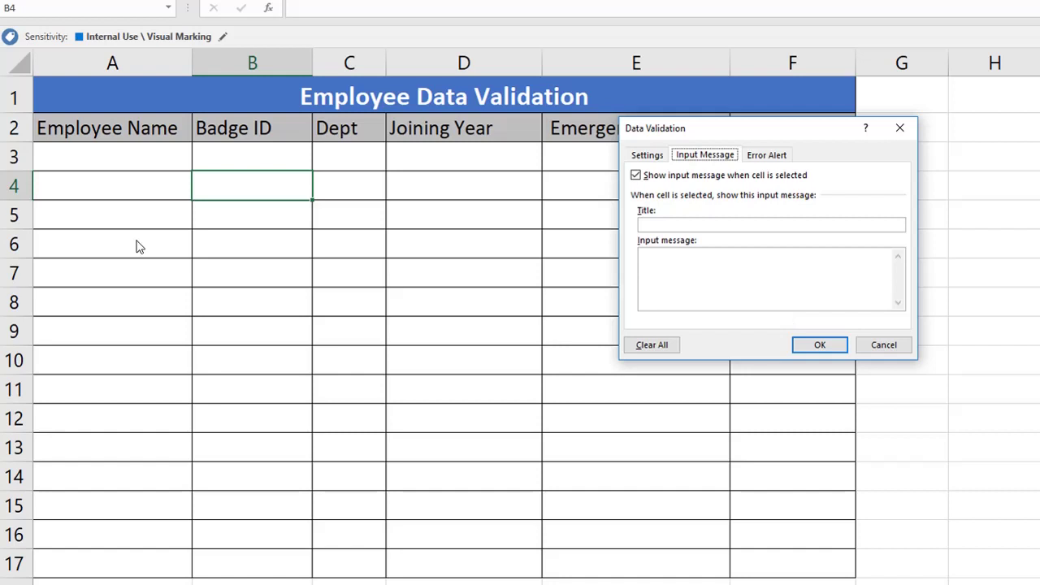
pyautogui.press('Tab')
pyautogui.press('Tab')
pyautogui.press('Tab')
# Step: Compare the Stop, Warning and Information error alert styles, leaving Stop selected
pyautogui.click(764, 158)
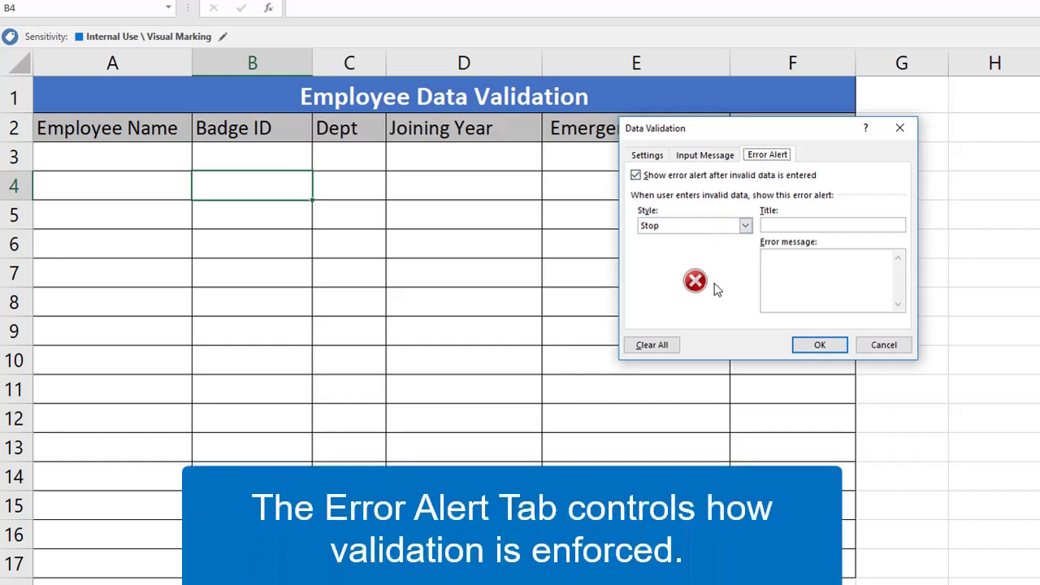
pyautogui.click(691, 226)
pyautogui.click(686, 237)
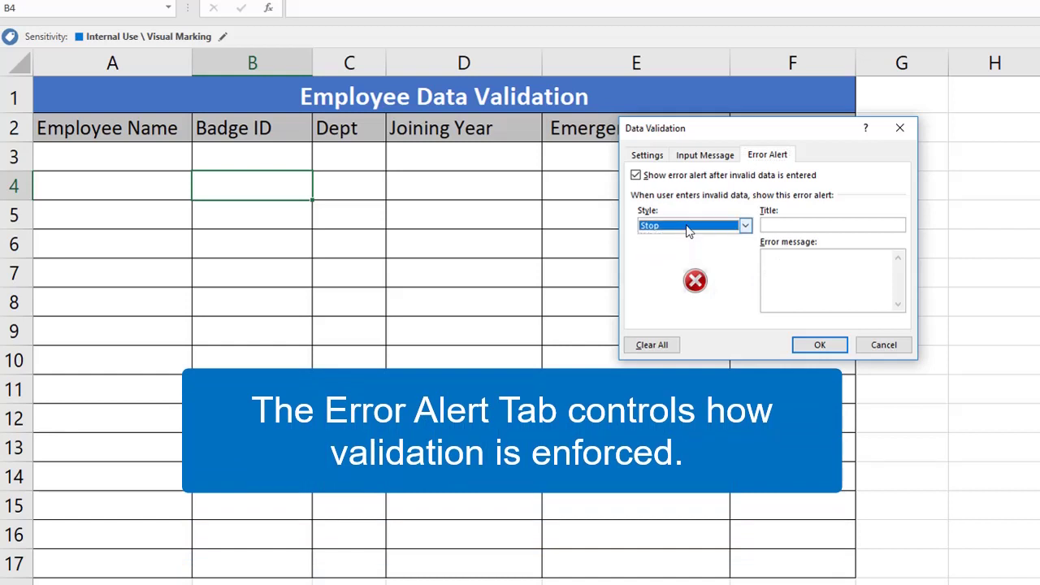
pyautogui.click(687, 227)
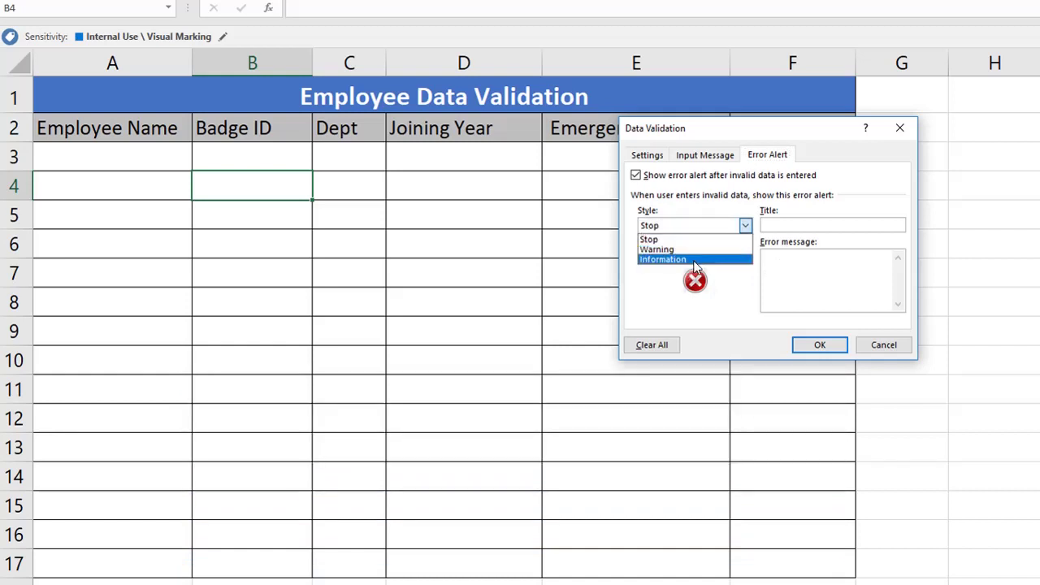
pyautogui.click(803, 277)
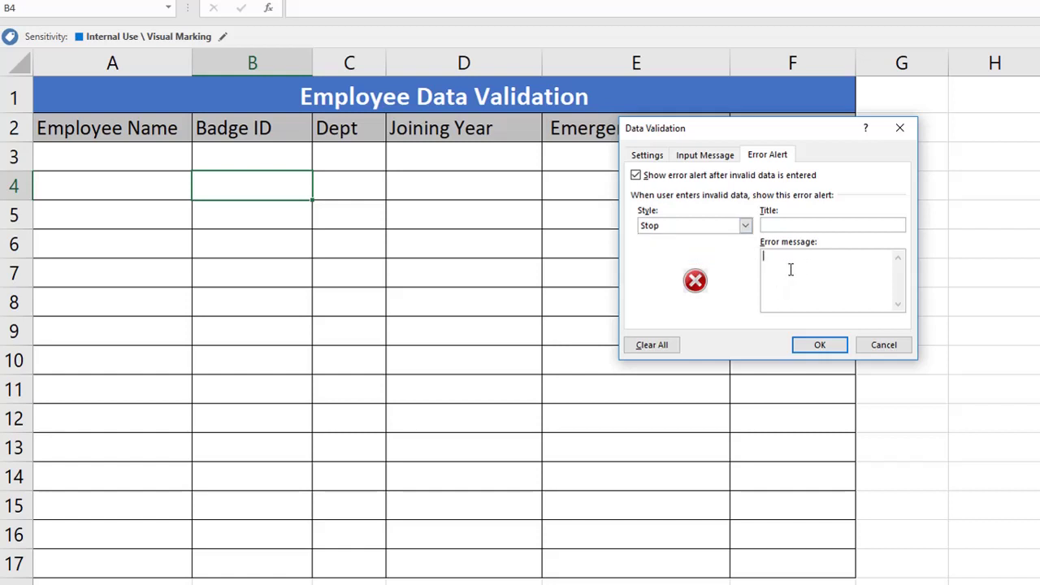
pyautogui.click(673, 227)
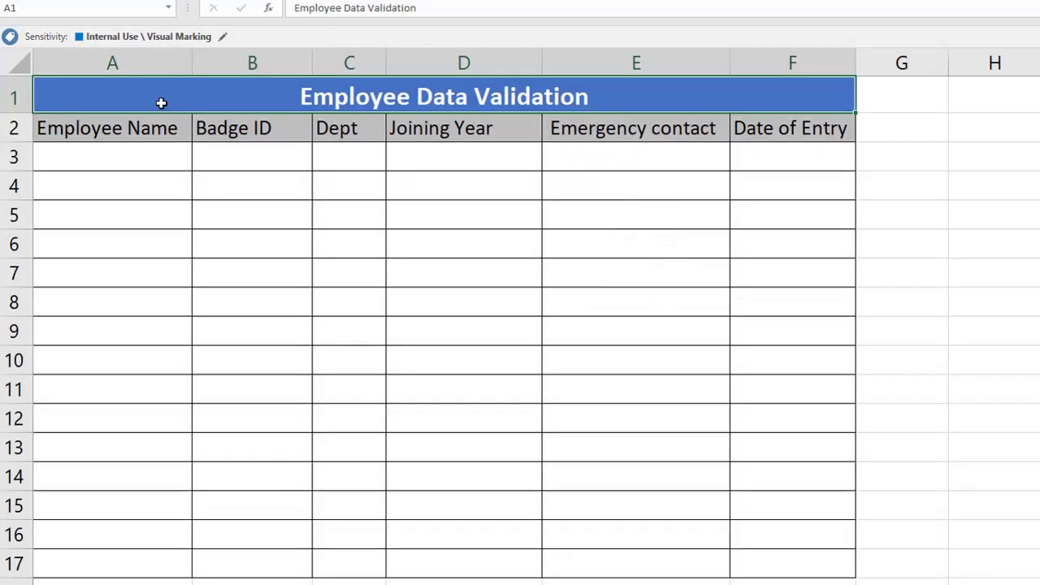
# Step: Select the entire column A for Employee Name, after trying columns A and B
pyautogui.click(148, 60)
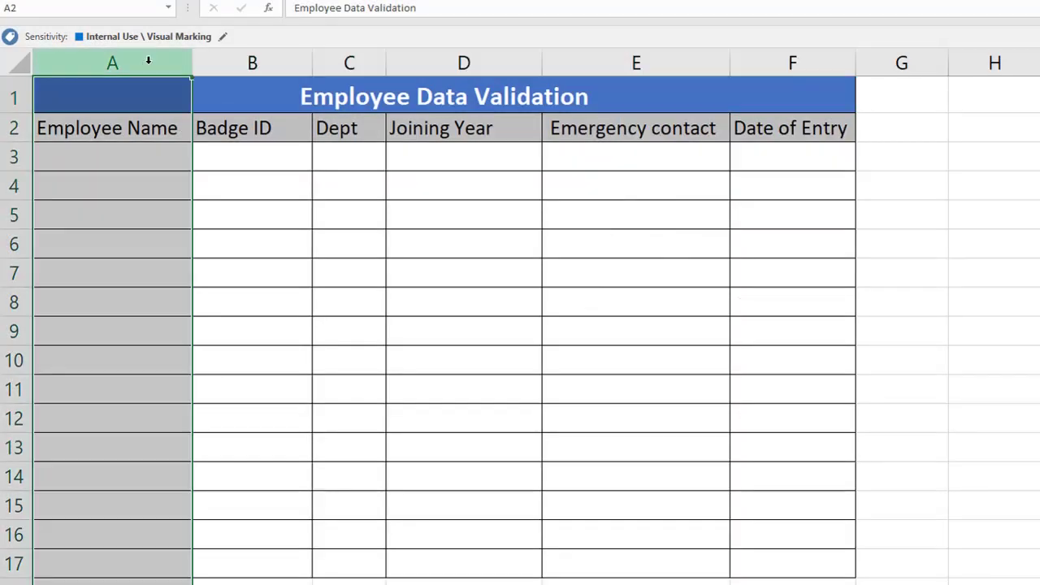
pyautogui.press('Down')
pyautogui.press('Down')
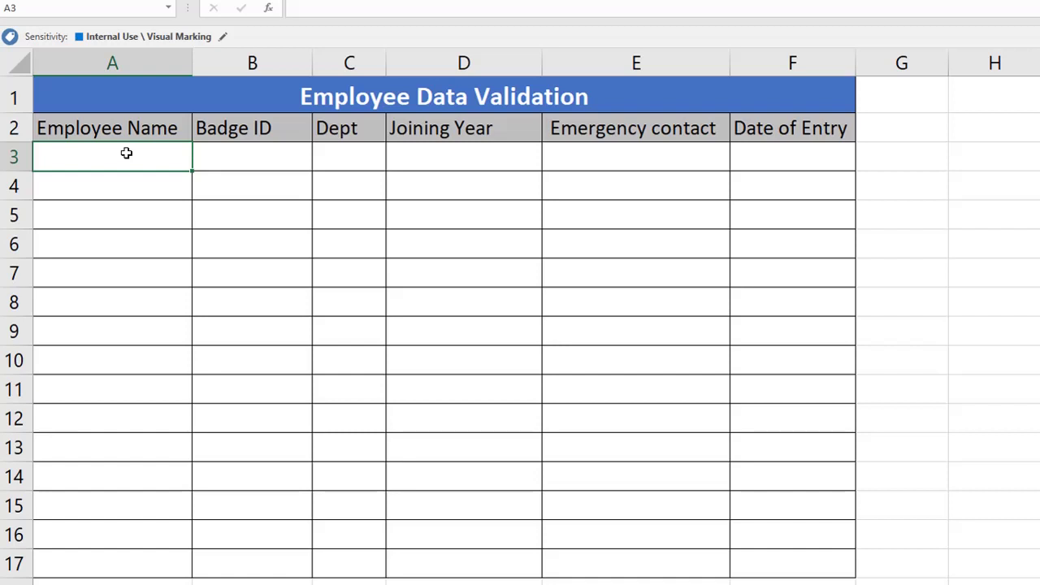
pyautogui.click(142, 64)
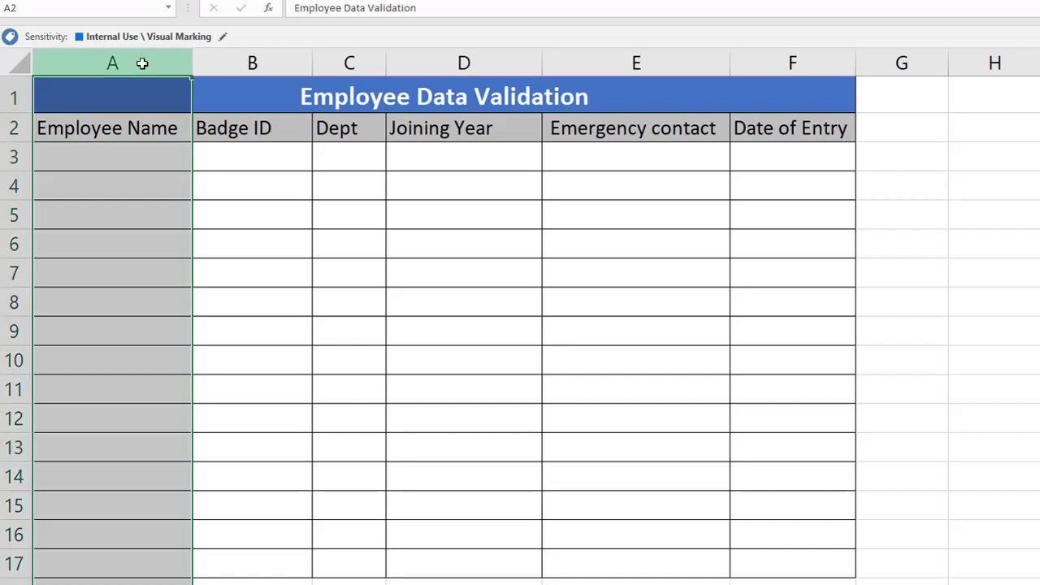
pyautogui.click(128, 149)
pyautogui.click(227, 159)
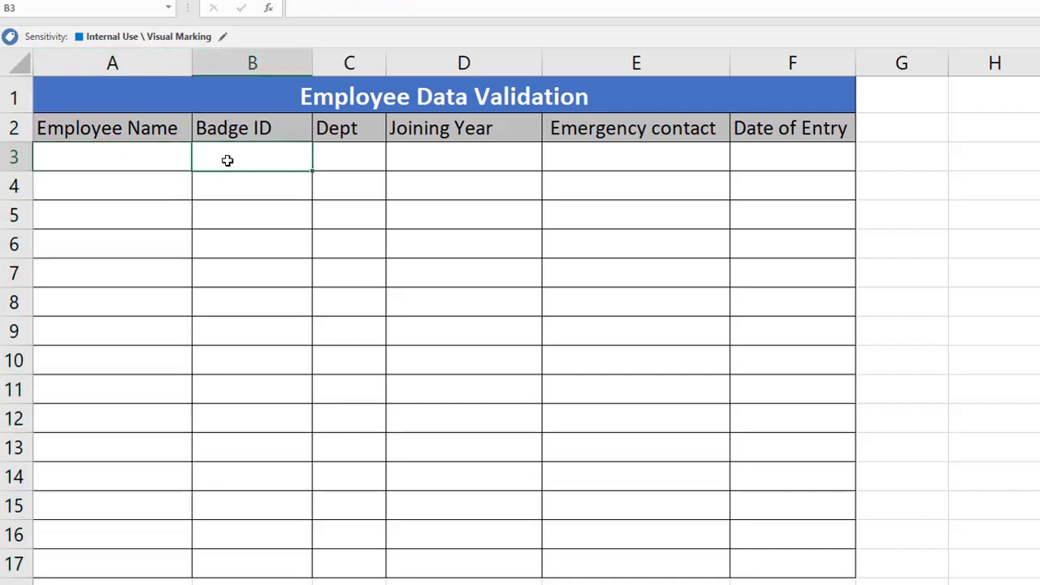
pyautogui.click(252, 63)
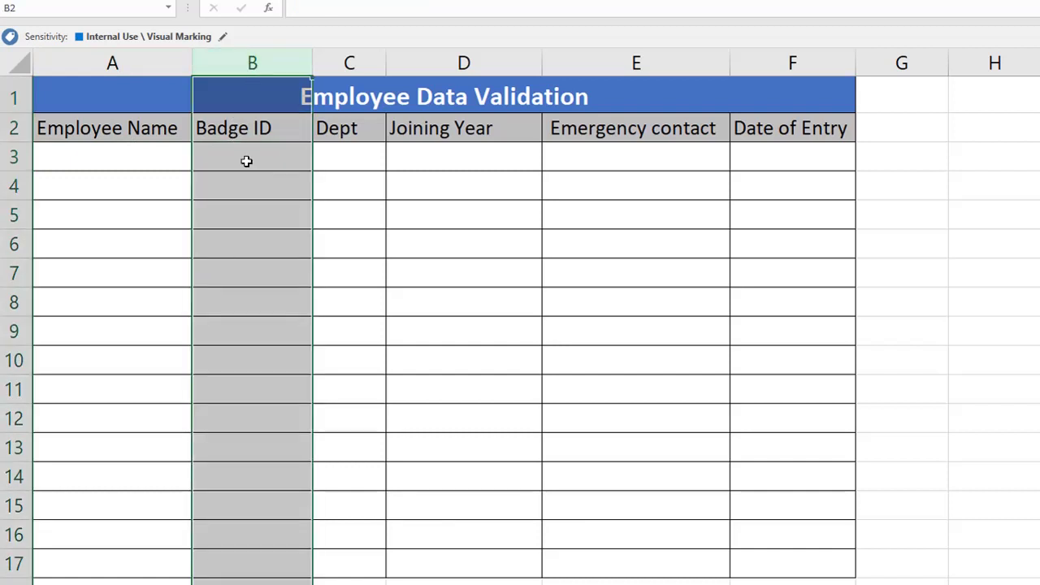
pyautogui.click(246, 161)
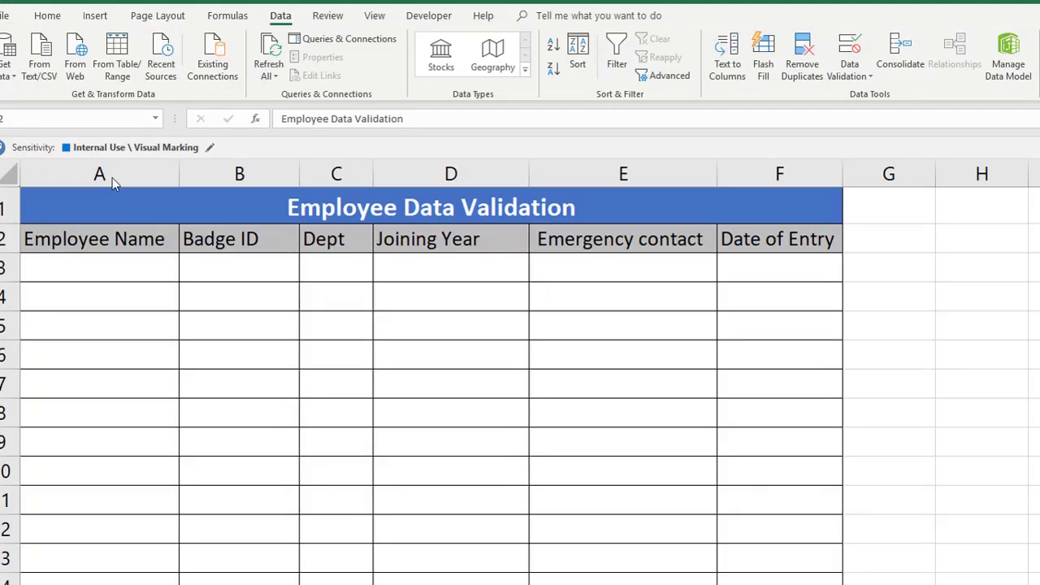
pyautogui.click(122, 62)
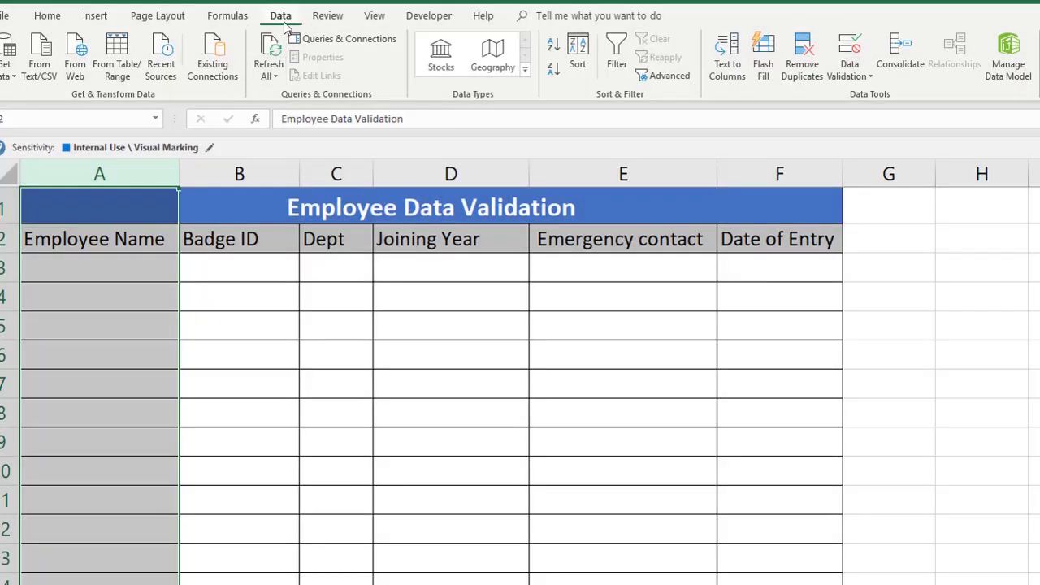
# Step: Open Data Validation for column A, set Allow to Custom, and start the formula at A3
pyautogui.click(863, 76)
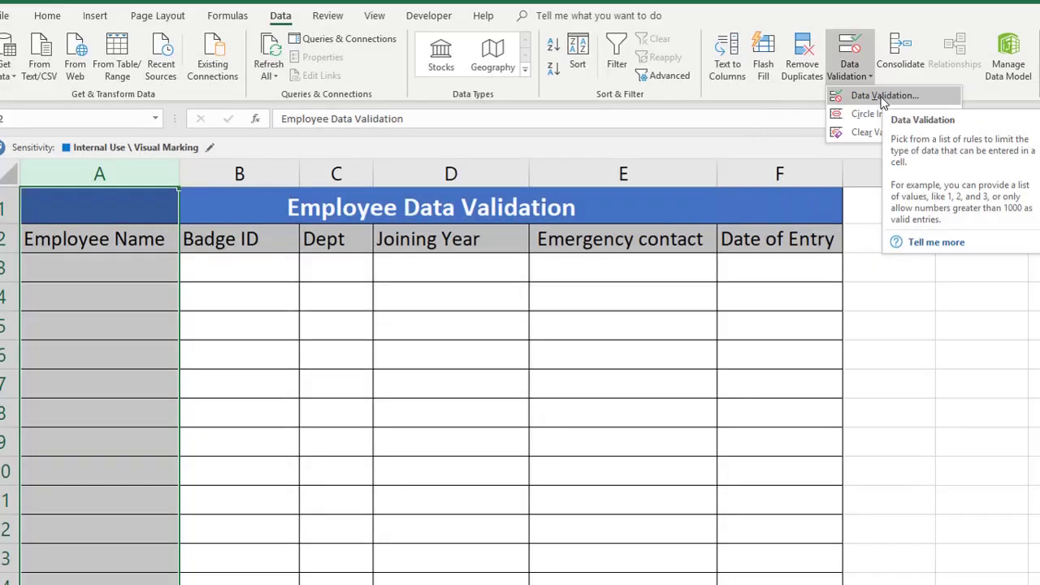
pyautogui.click(888, 96)
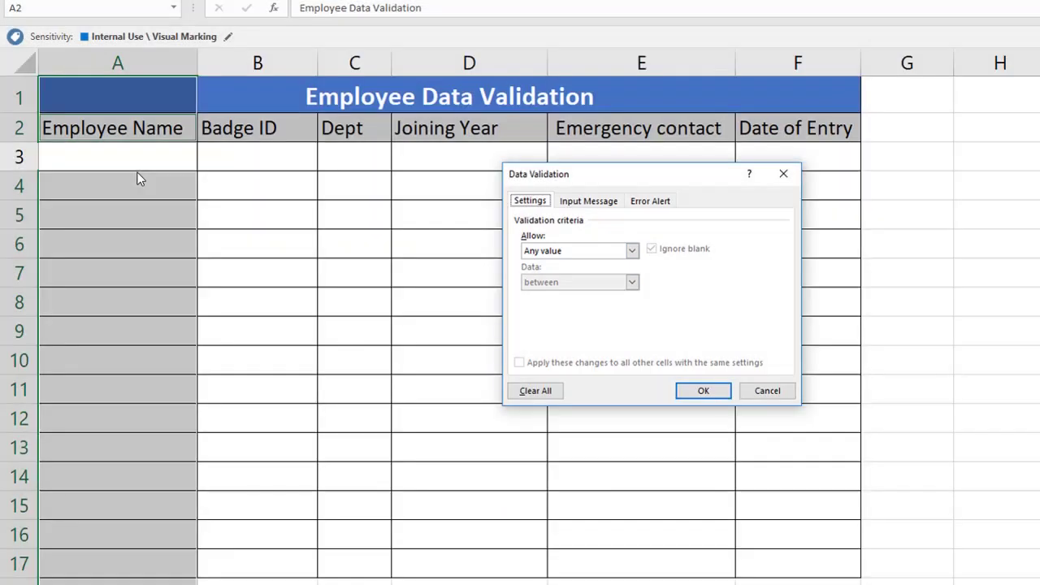
pyautogui.click(563, 252)
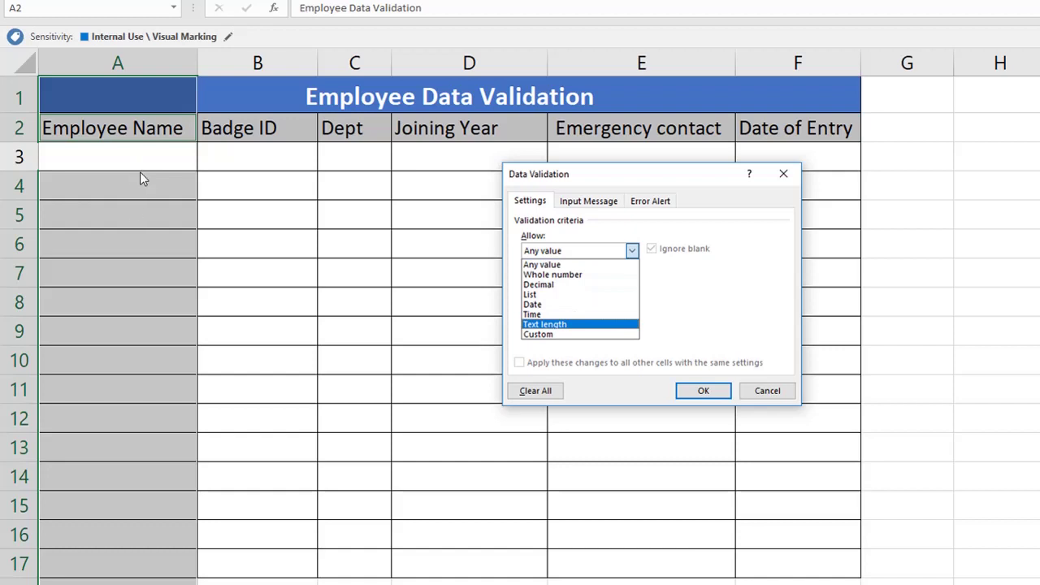
pyautogui.click(554, 335)
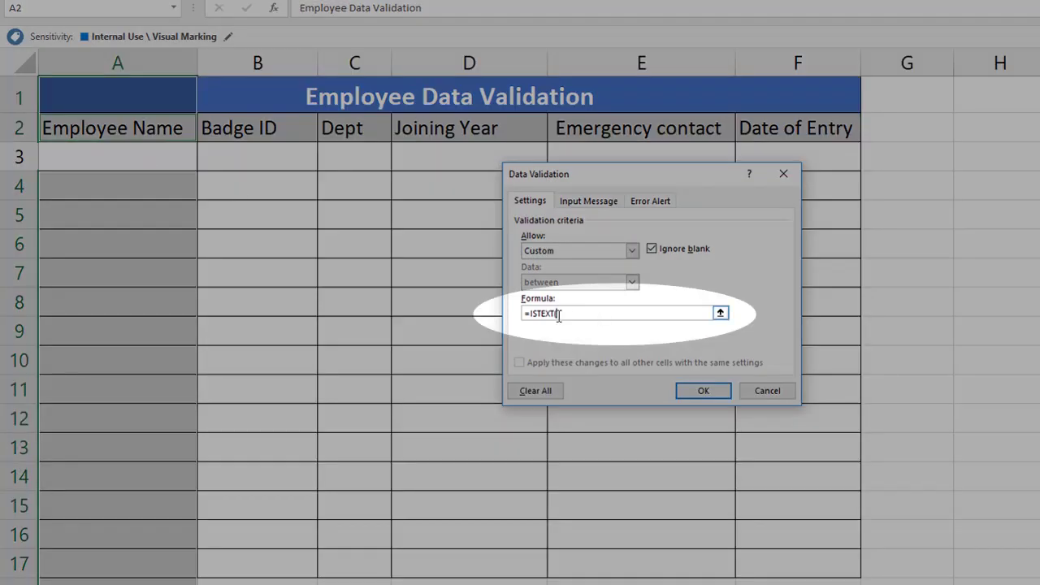
pyautogui.click(135, 157)
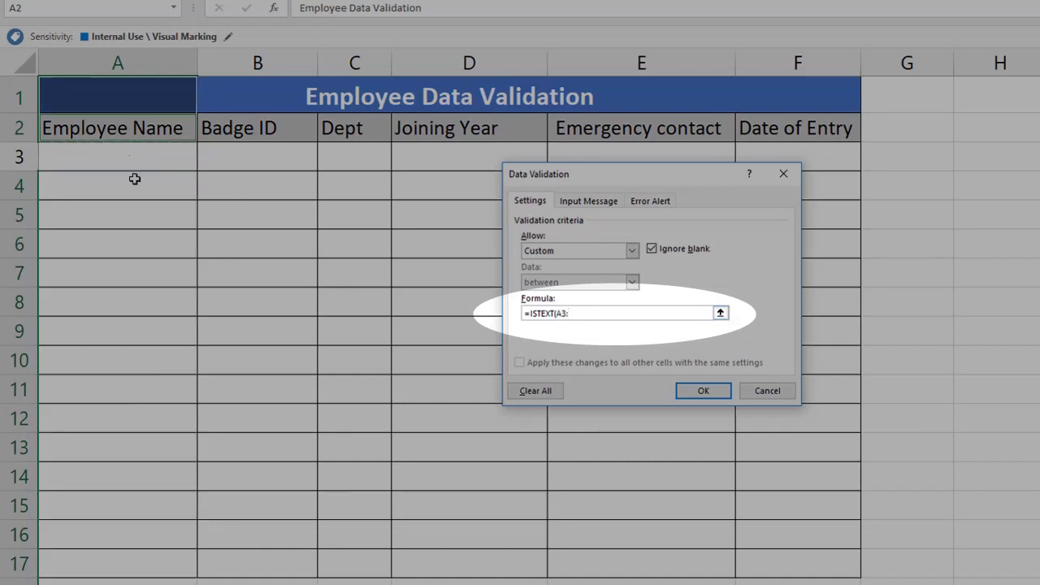
# Step: Complete the =ISTEXT(A3:A17) formula, apply the rule, and enter John in A3
pyautogui.write('A17)')
pyautogui.click(687, 391)
pyautogui.click(144, 160)
pyautogui.write('John')
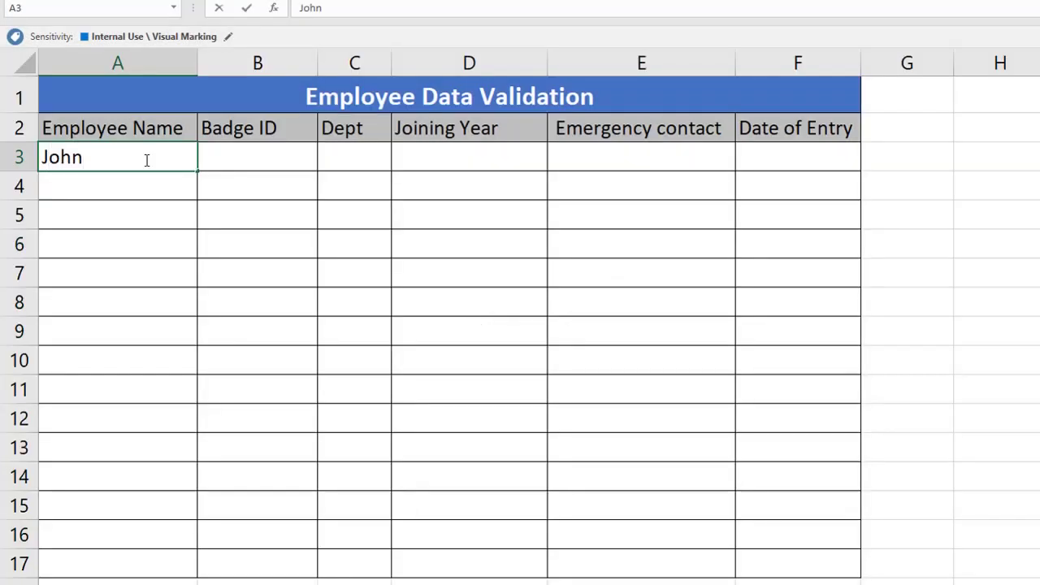
pyautogui.press('Return')
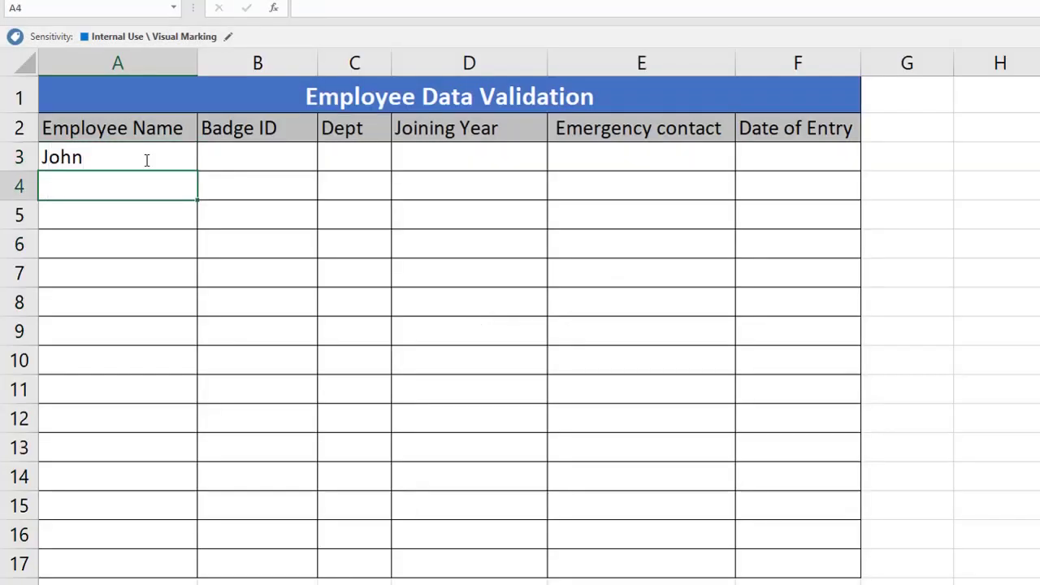
# Step: Try entering 8764675 in A4 and dismiss the validation error
pyautogui.press('Tab')
pyautogui.press('Left')
pyautogui.click(246, 182)
pyautogui.click(151, 185)
pyautogui.write('8764675')
pyautogui.press('Return')
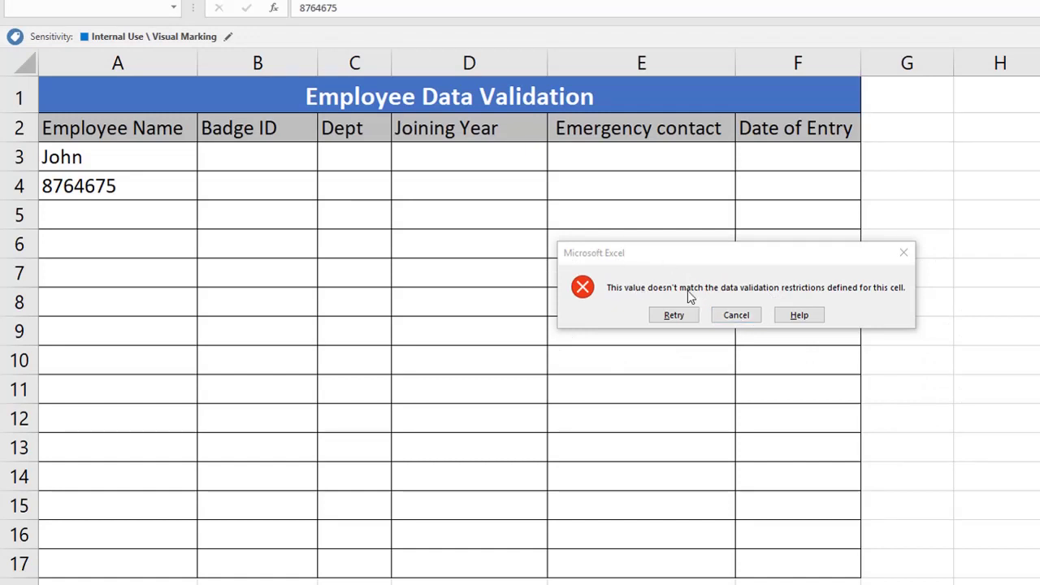
pyautogui.press('Escape')
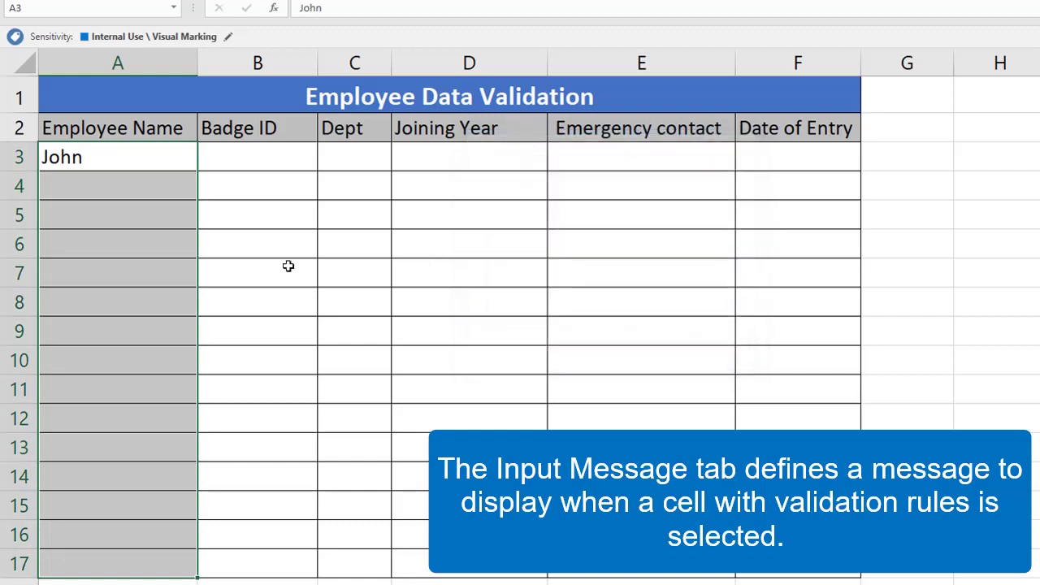
# Step: Give the name cells an input message titled 'Your Name' reading 'Update Your Name'
pyautogui.click(158, 216)
pyautogui.click(157, 158)
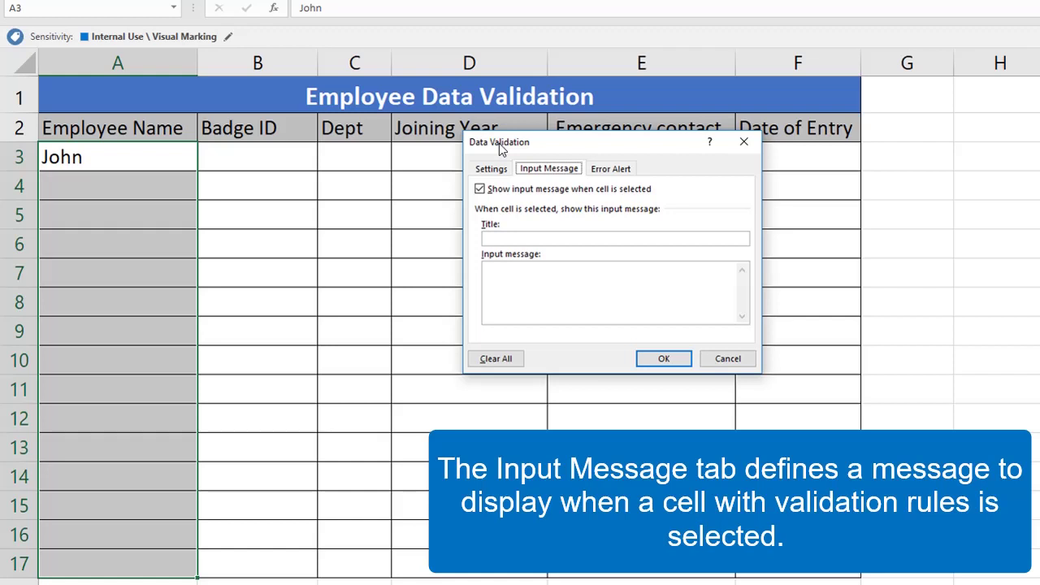
pyautogui.click(510, 239)
pyautogui.write('Your Name')
pyautogui.press('Tab')
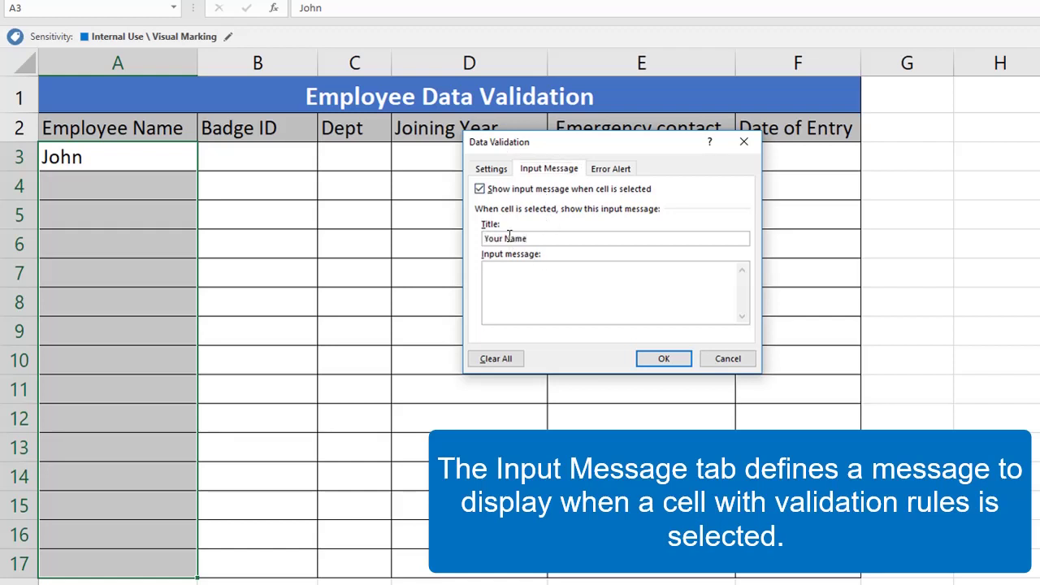
pyautogui.write('Update You')
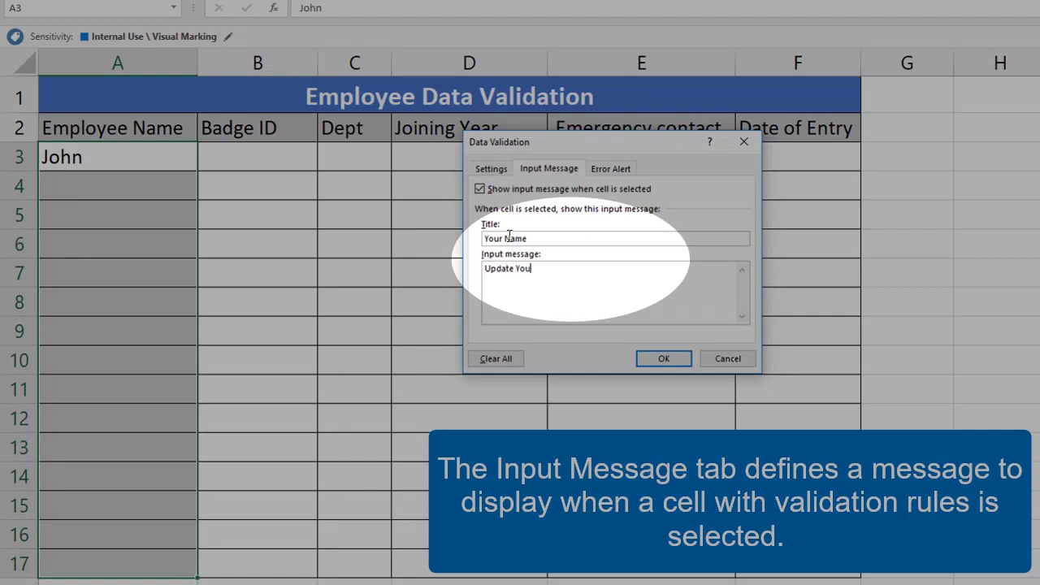
pyautogui.write('r Name')
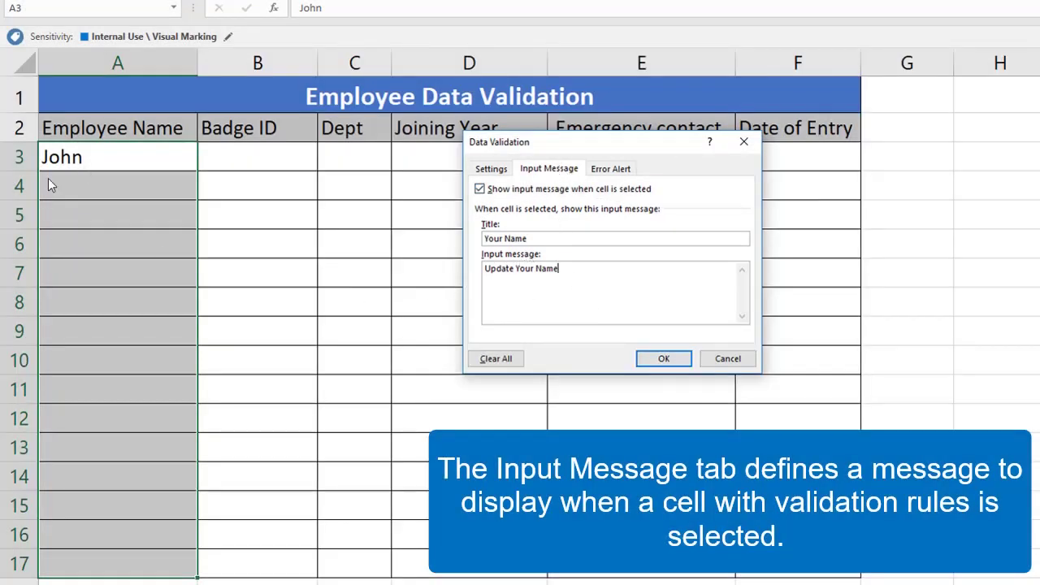
# Step: Apply the input message and check the Your Name prompt on several column A cells
pyautogui.click(664, 358)
pyautogui.click(147, 304)
pyautogui.click(130, 448)
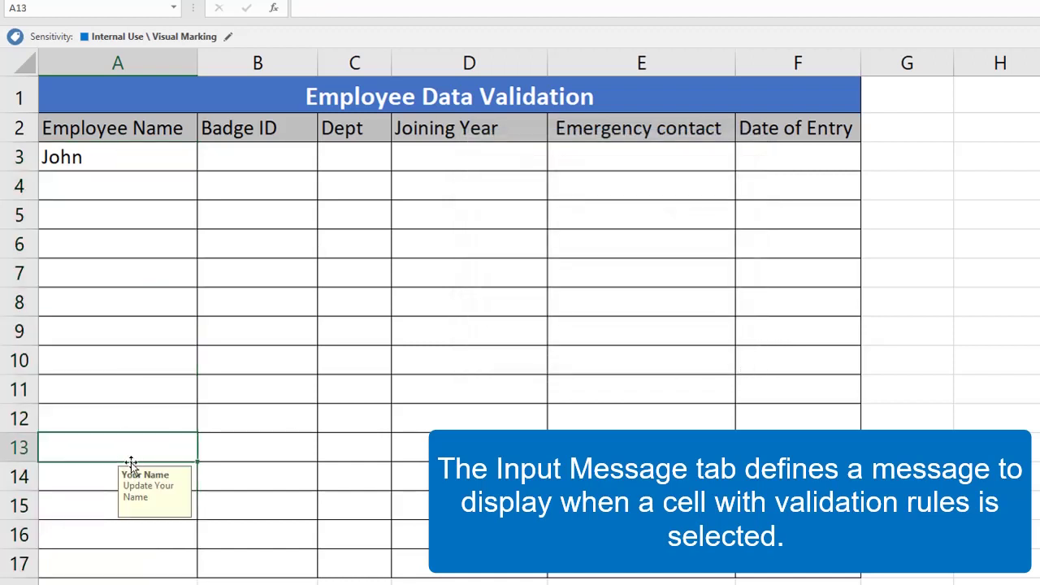
pyautogui.click(136, 269)
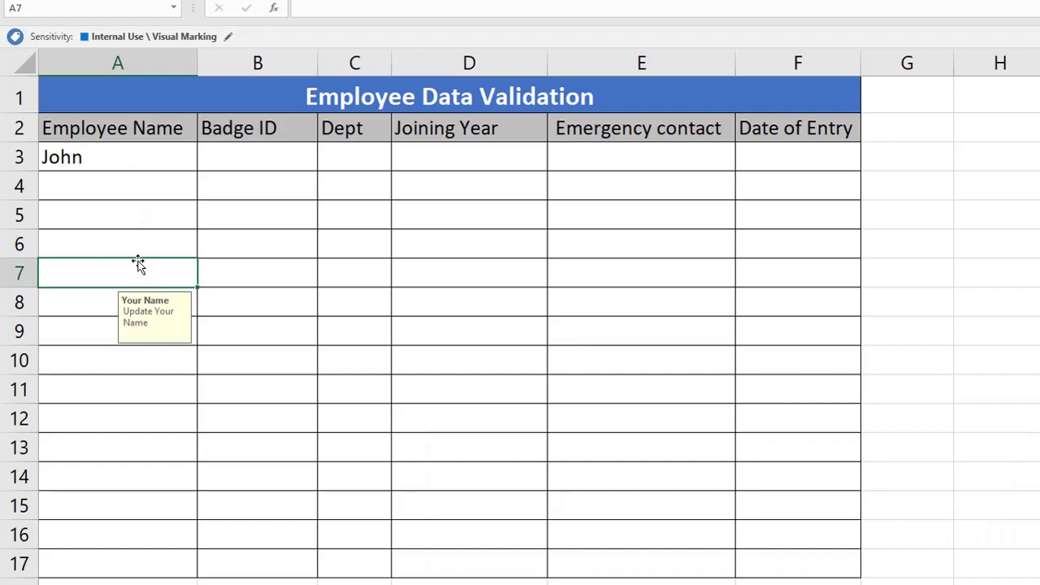
# Step: Enter 930383337 in A4 to confirm it is refused, then dismiss the error
pyautogui.click(120, 183)
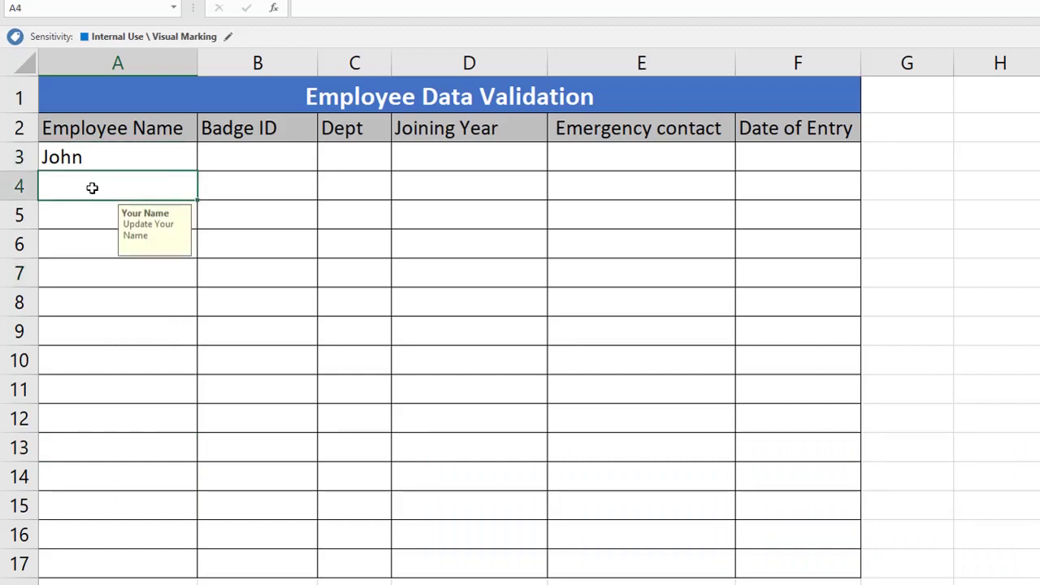
pyautogui.write('930383337')
pyautogui.press('Return')
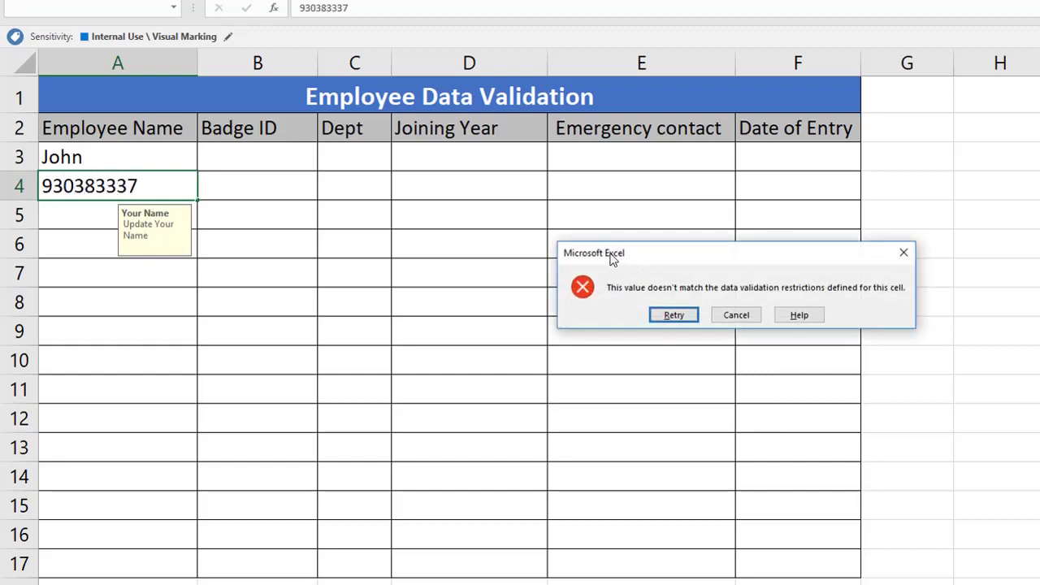
pyautogui.press('Escape')
# Step: Select the name cells from A3 down and open their Error Alert settings, keeping Stop style
pyautogui.click(143, 155)
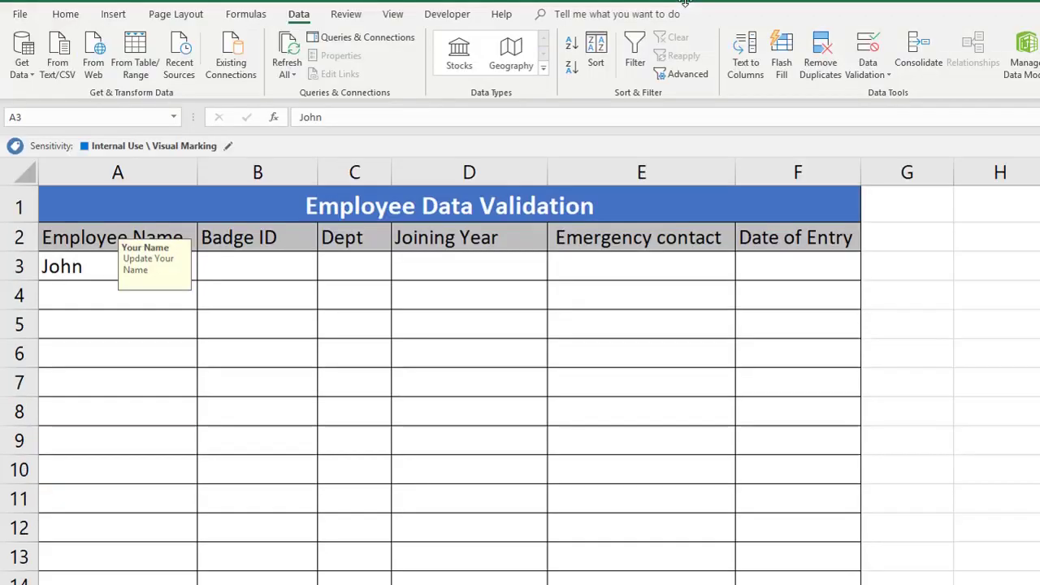
pyautogui.hotkey('ctrl', 'shift', 'Down')
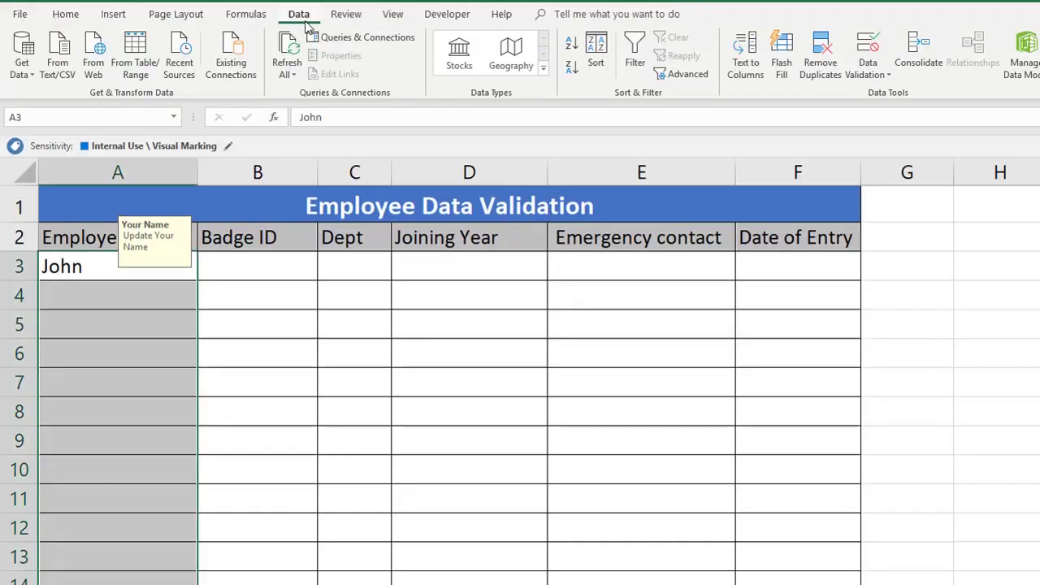
pyautogui.click(866, 73)
pyautogui.click(899, 93)
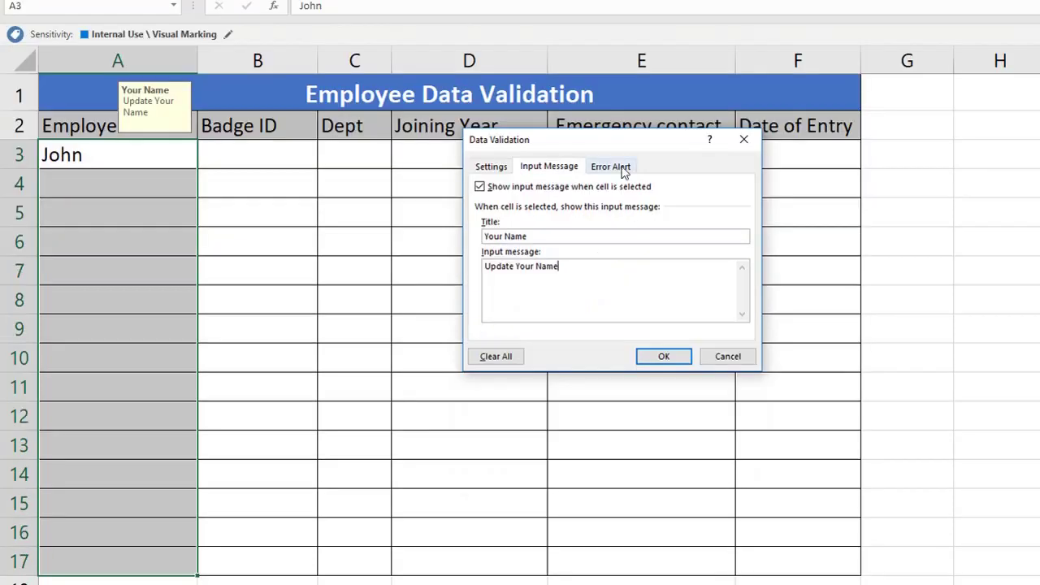
pyautogui.click(607, 279)
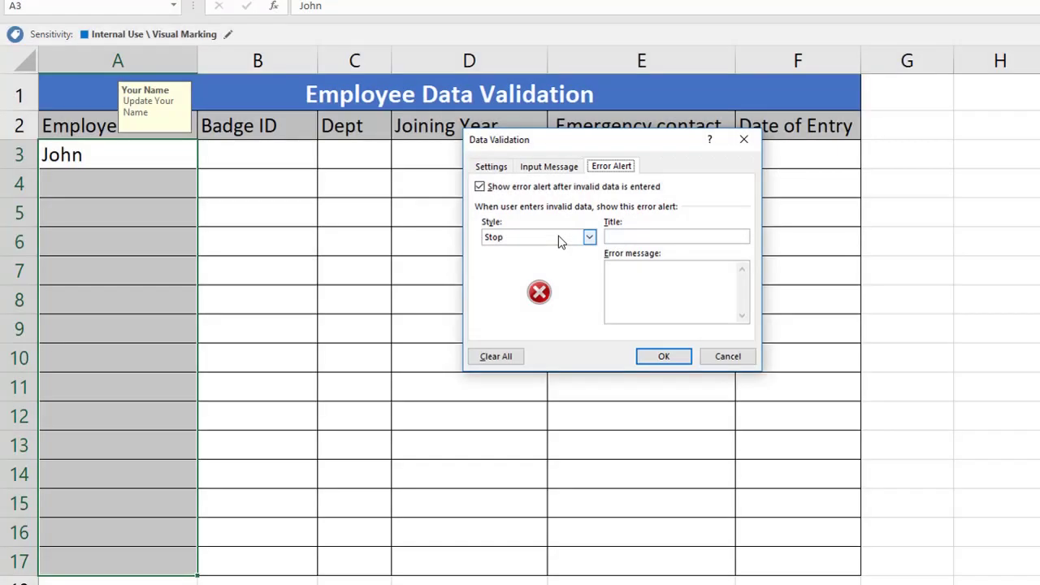
pyautogui.click(558, 240)
pyautogui.click(558, 240)
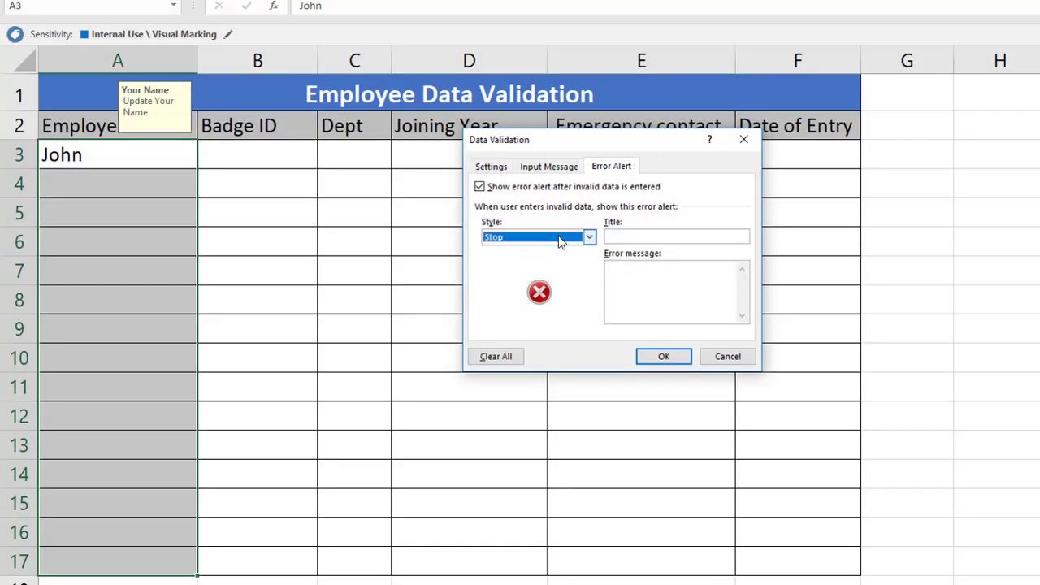
pyautogui.click(532, 237)
pyautogui.click(532, 238)
# Step: Replace the draft error message with 'You have to update Your Name'
pyautogui.click(673, 272)
pyautogui.hotkey('ctrl', 'v')
pyautogui.tripleClick(610, 271)
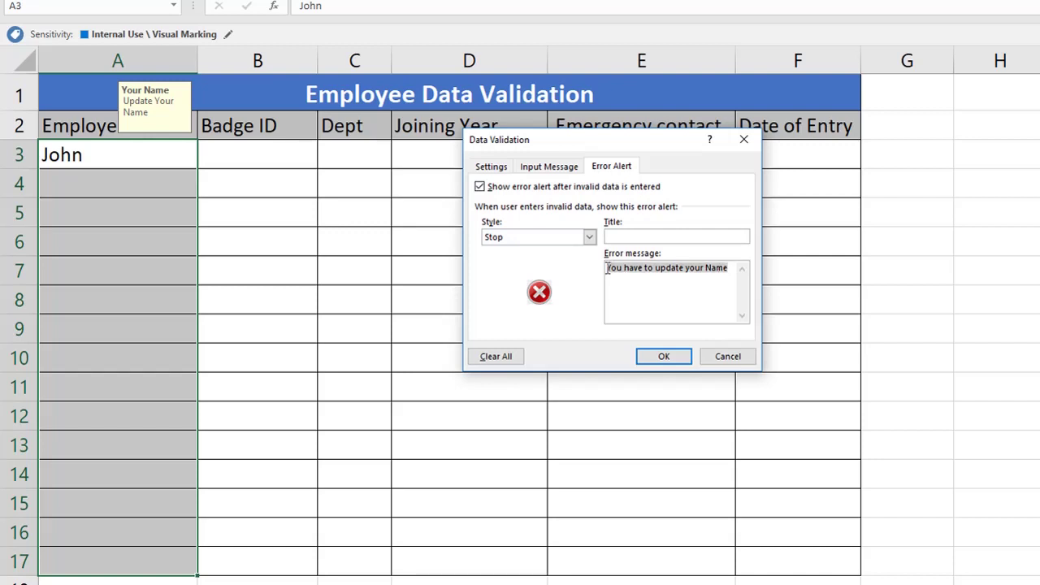
pyautogui.press('Delete')
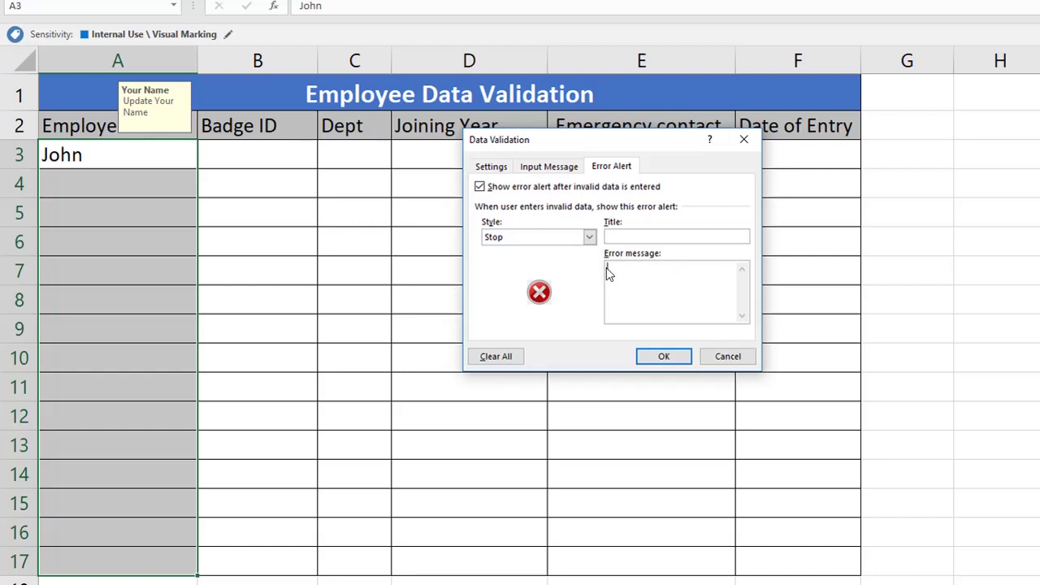
pyautogui.write('You have to update Your Name')
# Step: Apply the alert and enter 836335383 in A4 to trigger the 'You have to update Your Name' error
pyautogui.click(665, 358)
pyautogui.click(91, 181)
pyautogui.write('836335383')
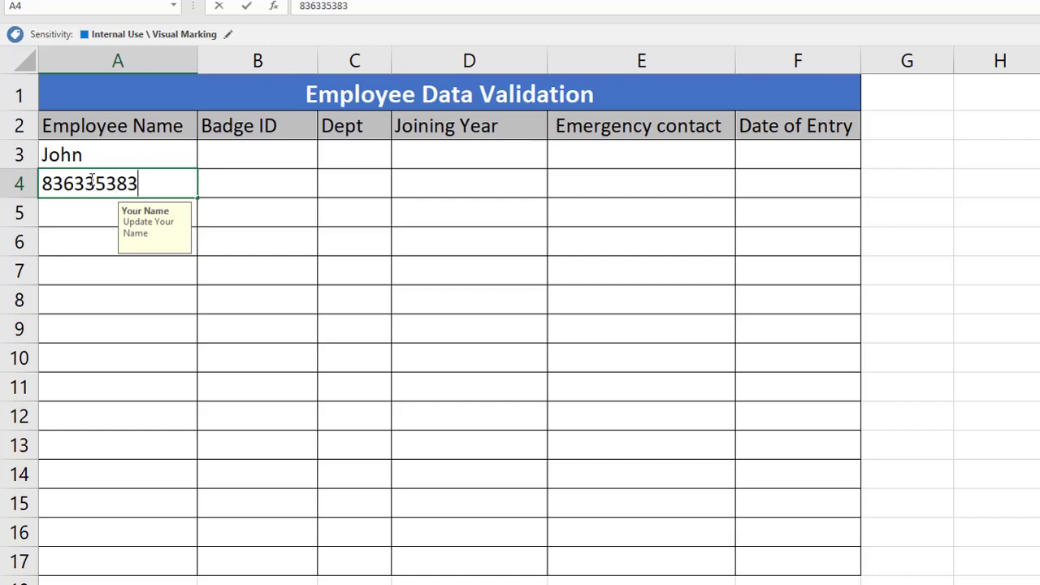
pyautogui.press('Return')
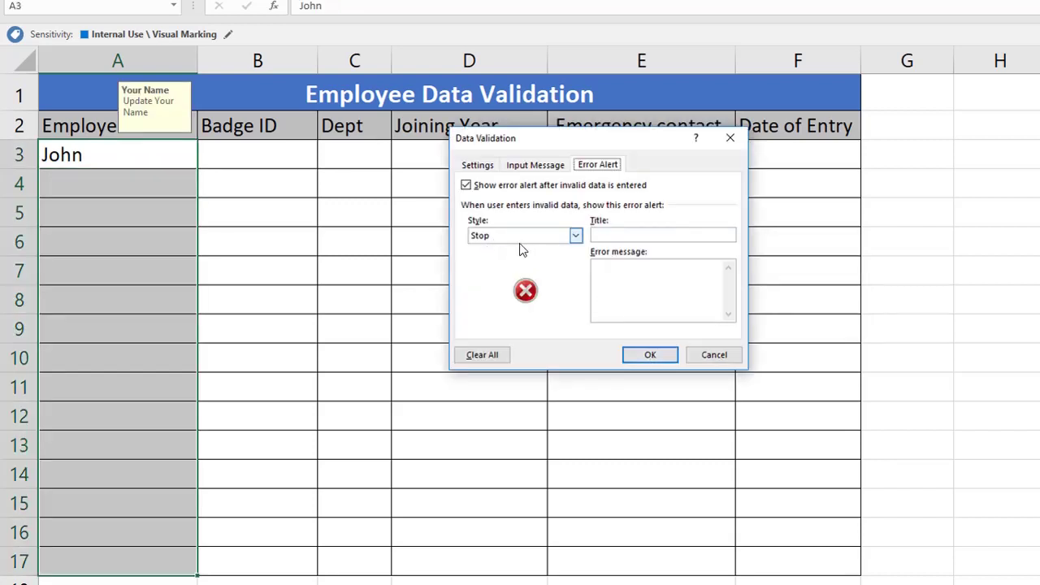
# Step: Set the name rule's error alert style to Warning
pyautogui.click(528, 237)
pyautogui.click(487, 259)
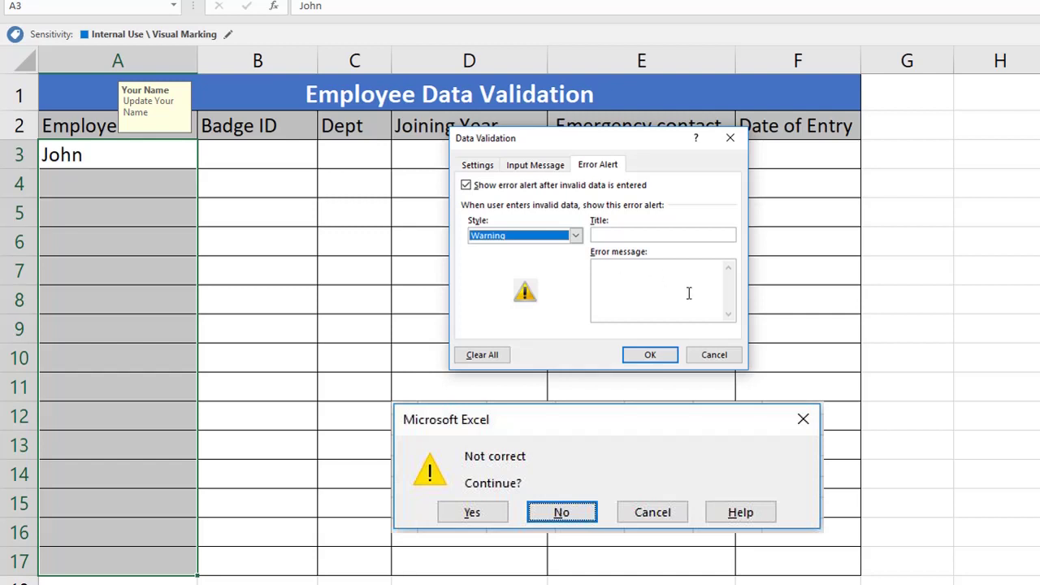
pyautogui.click(525, 234)
pyautogui.click(523, 271)
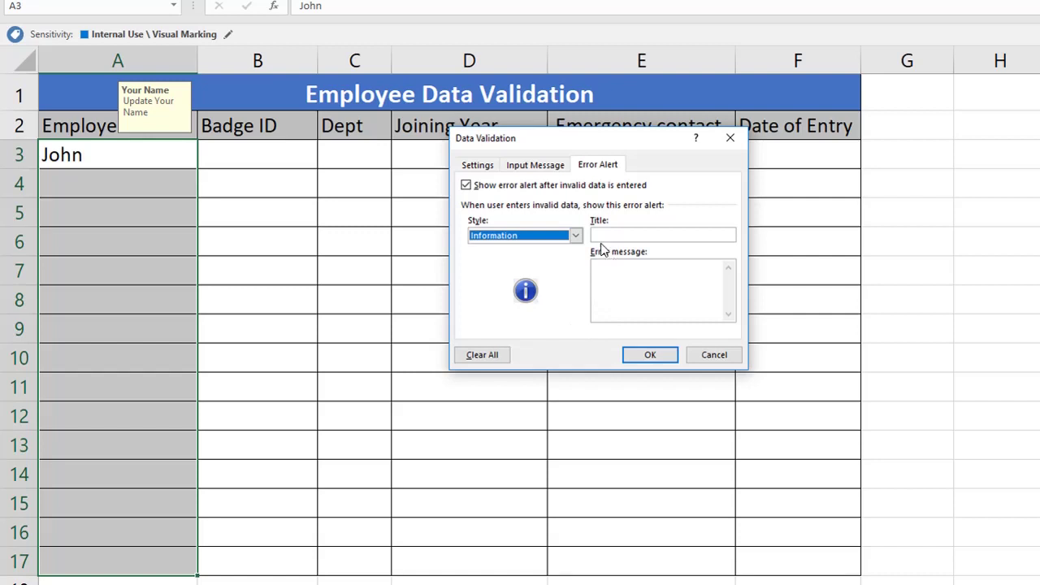
pyautogui.click(575, 235)
pyautogui.click(515, 260)
pyautogui.scroll(1, 515, 236)
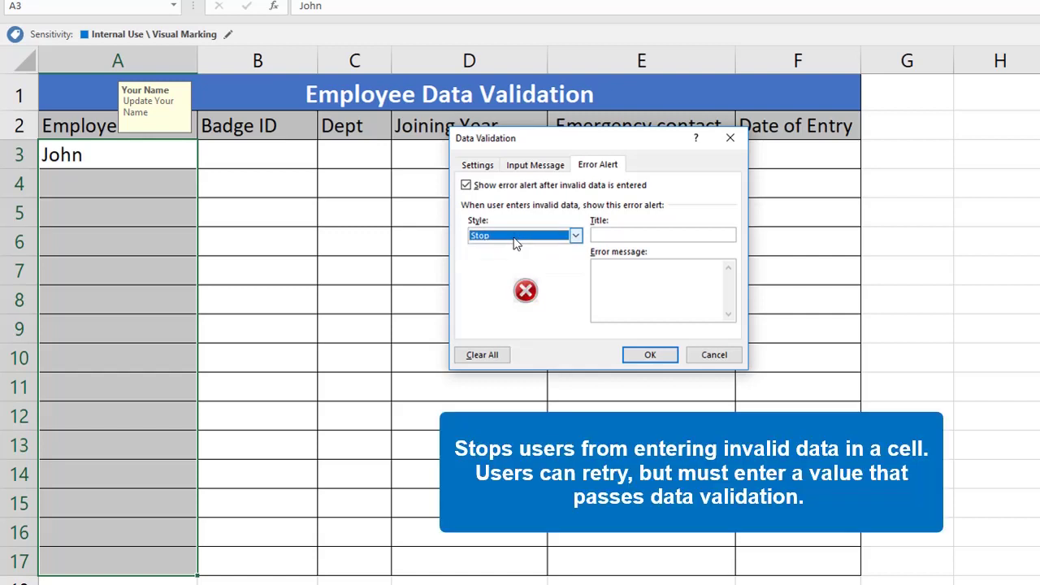
pyautogui.click(514, 235)
pyautogui.click(515, 258)
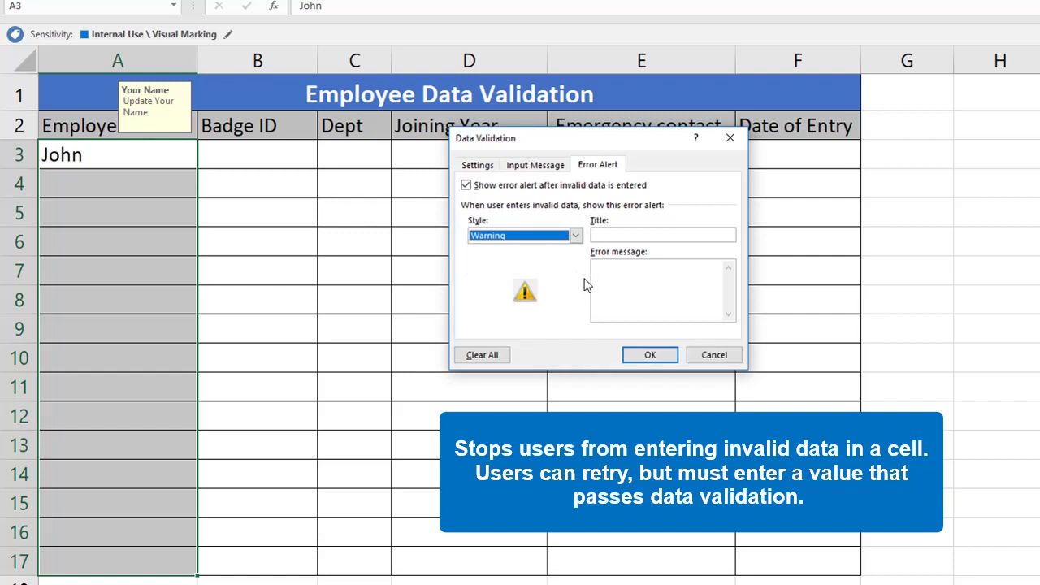
# Step: Enter the error message 'You have to update Your Name' and apply the rule
pyautogui.click(613, 277)
pyautogui.write('You have to update Your Name')
pyautogui.click(650, 355)
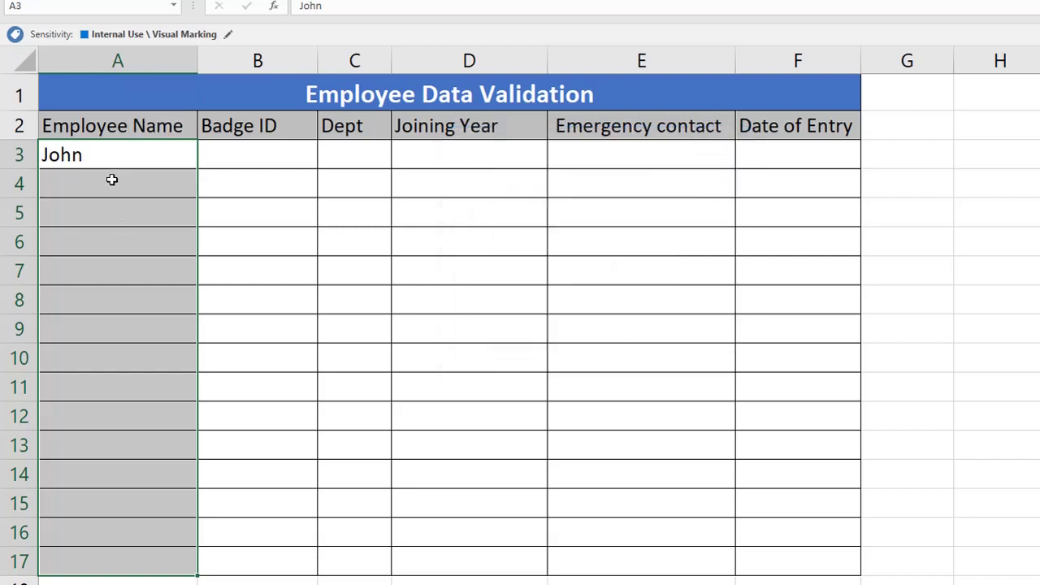
# Step: Enter Smith as the second employee name in A4
pyautogui.click(113, 180)
pyautogui.write('Smith')
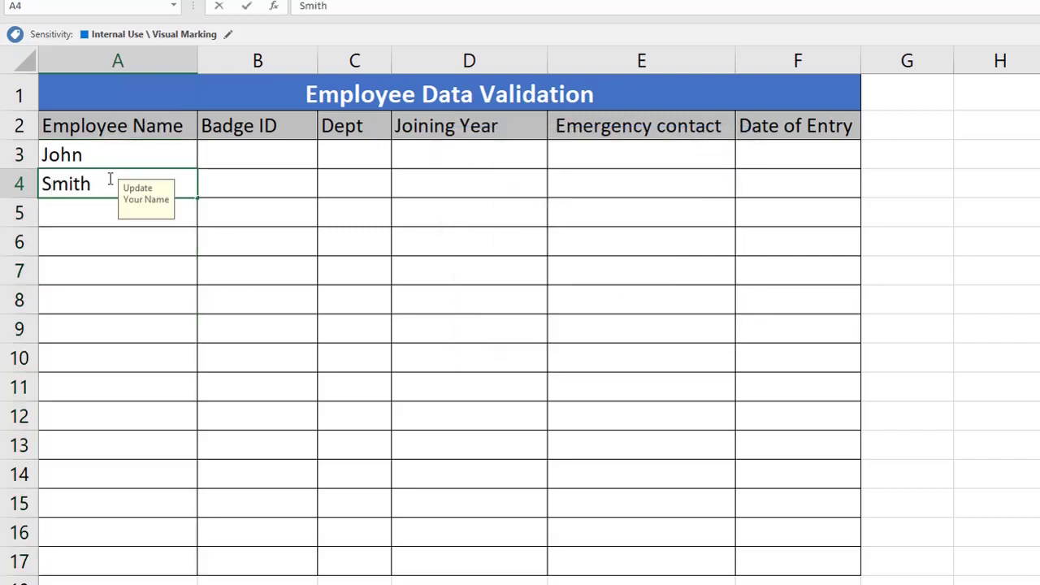
pyautogui.press('Return')
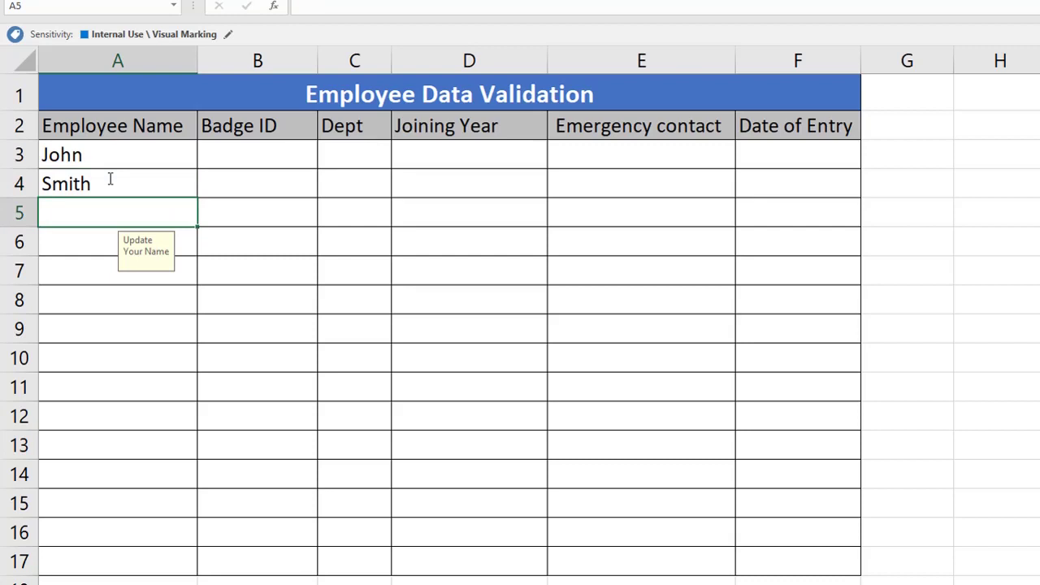
# Step: Test the name warning in A5 with 65757 and 88787, finally keeping 877576
pyautogui.write('65757')
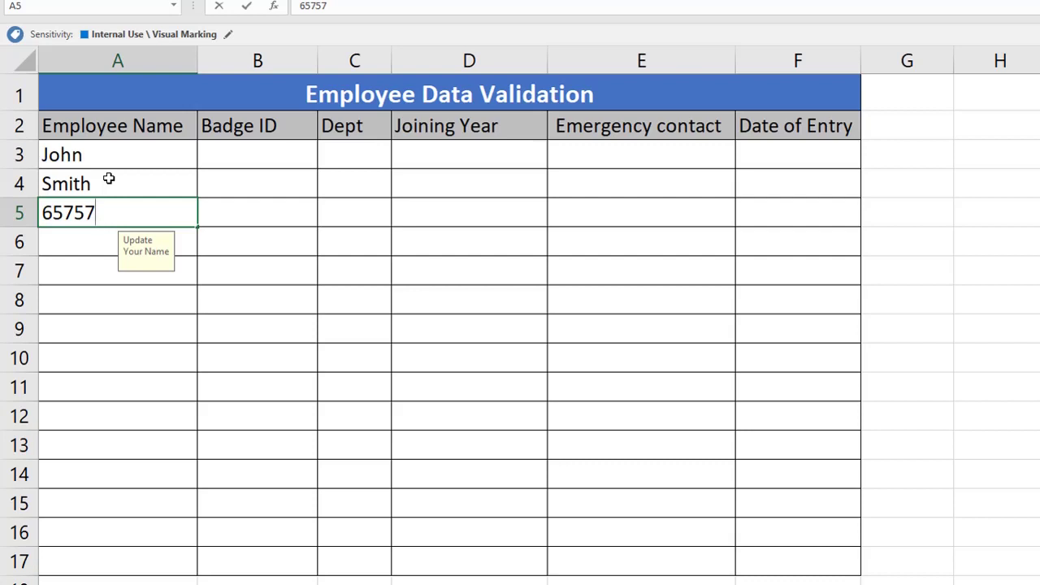
pyautogui.press('Return')
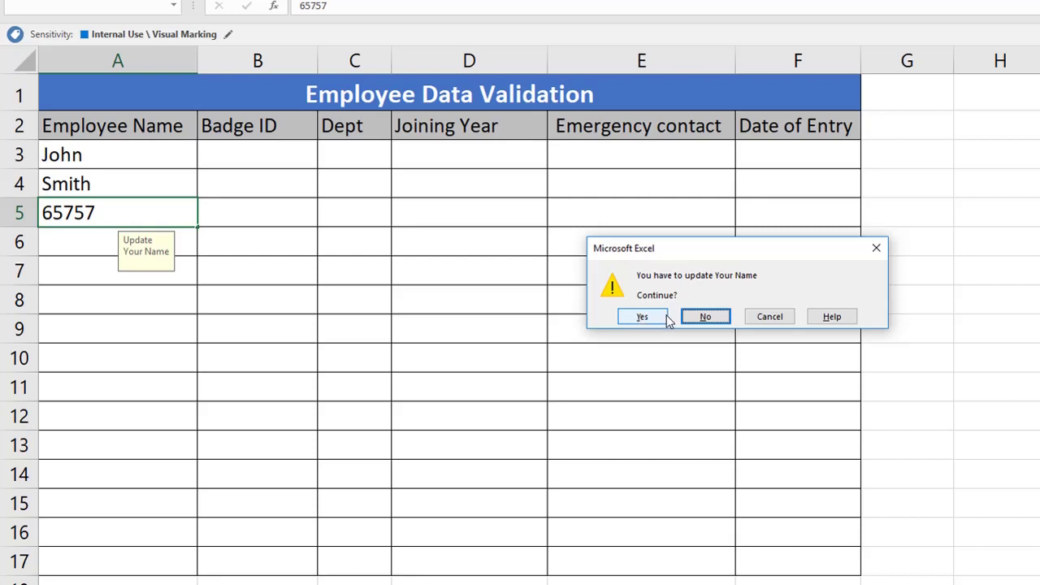
pyautogui.click(693, 317)
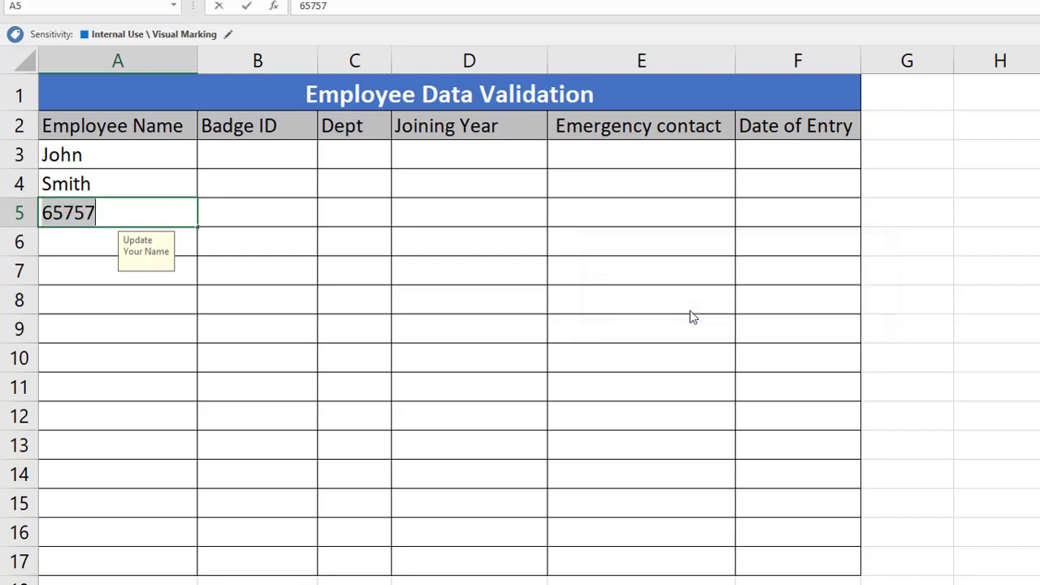
pyautogui.write('88787')
pyautogui.press('Return')
pyautogui.click(768, 317)
pyautogui.write('877576')
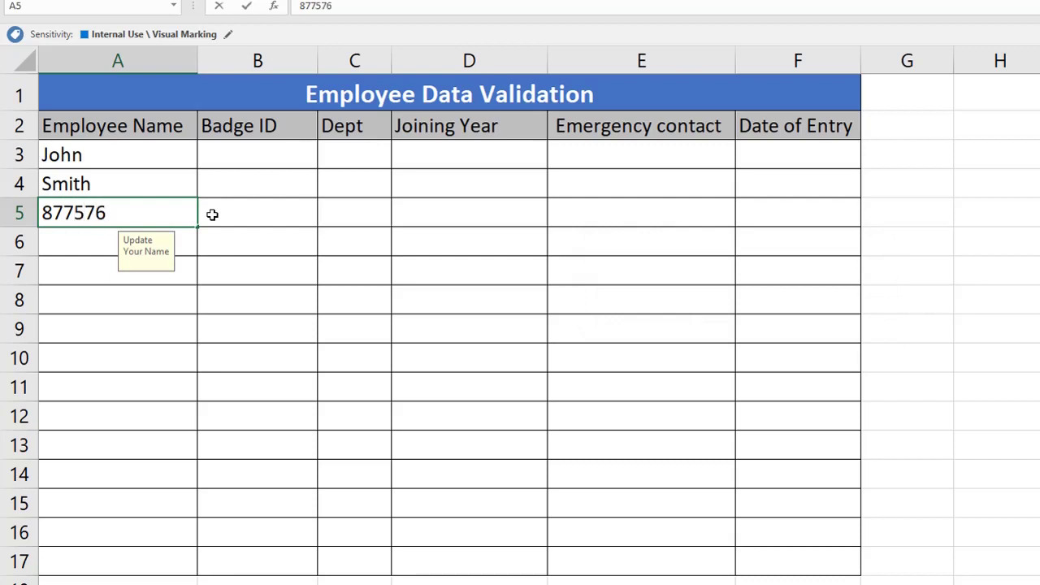
pyautogui.press('Return')
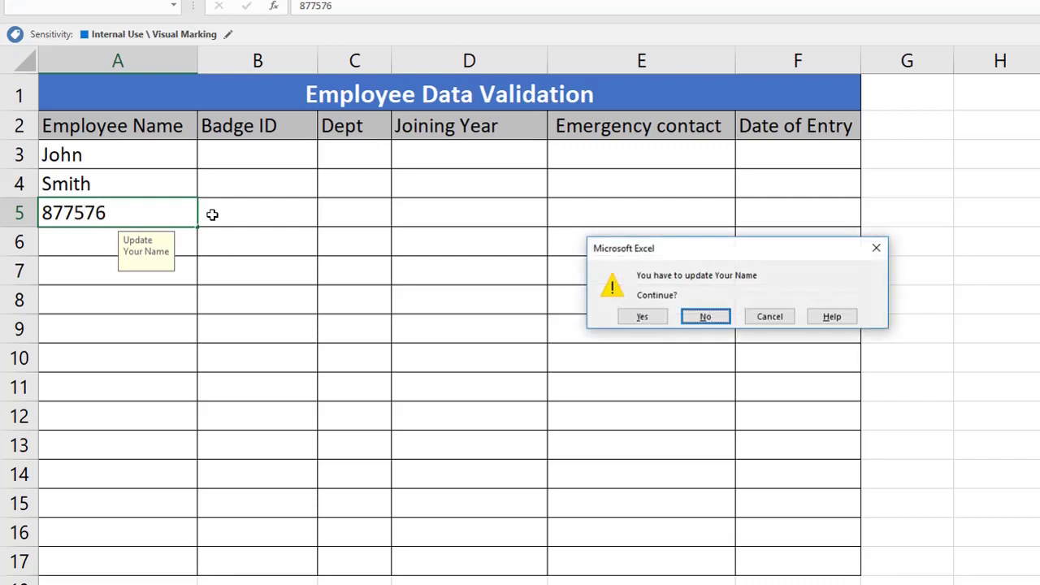
pyautogui.click(642, 317)
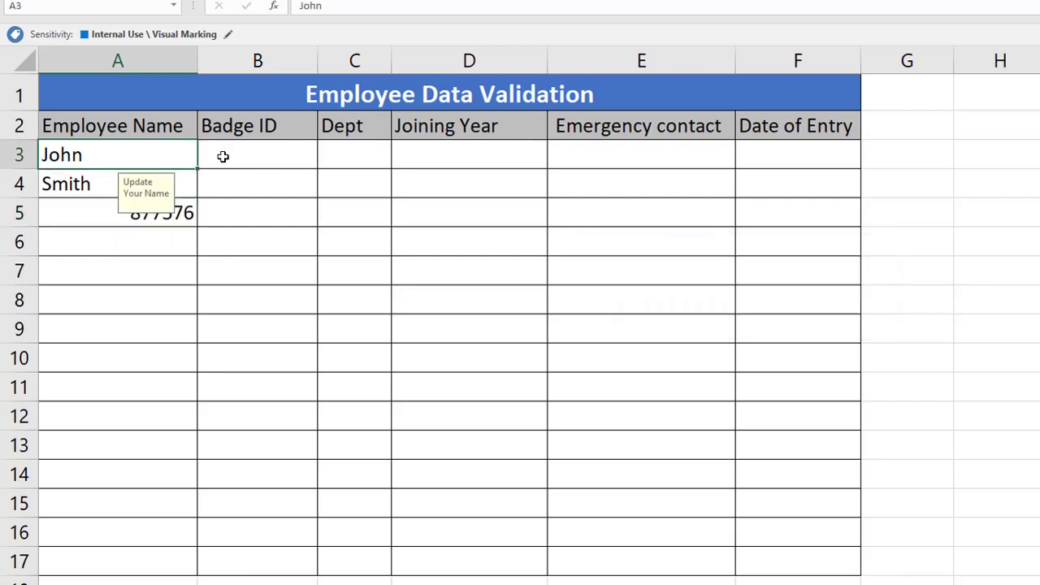
# Step: Select the Badge ID column and bring up its Data Validation settings with Alt+A,V,V
pyautogui.click(222, 156)
pyautogui.click(264, 61)
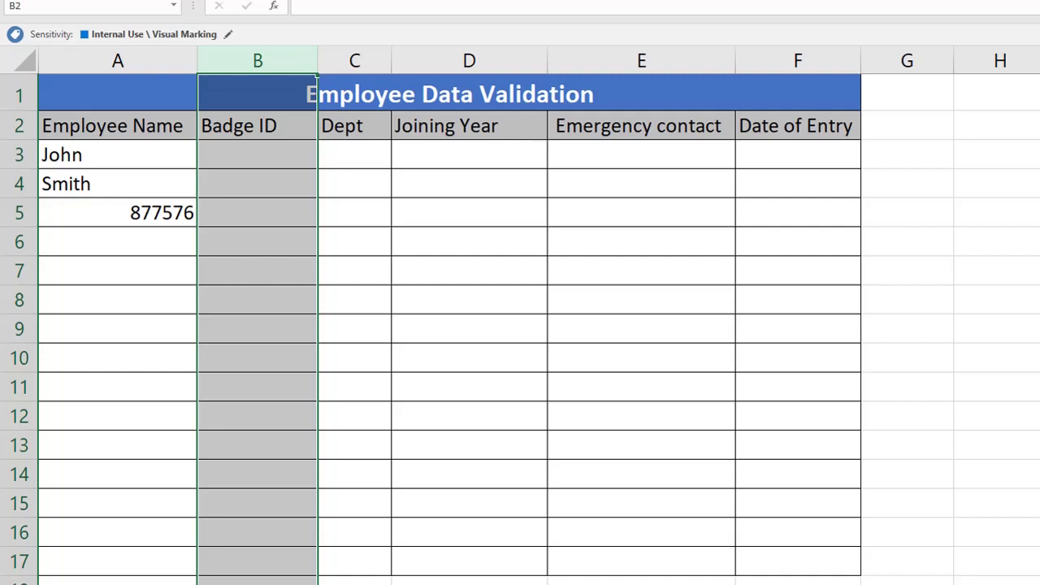
pyautogui.hotkey('alt', 'a')
pyautogui.press('v')
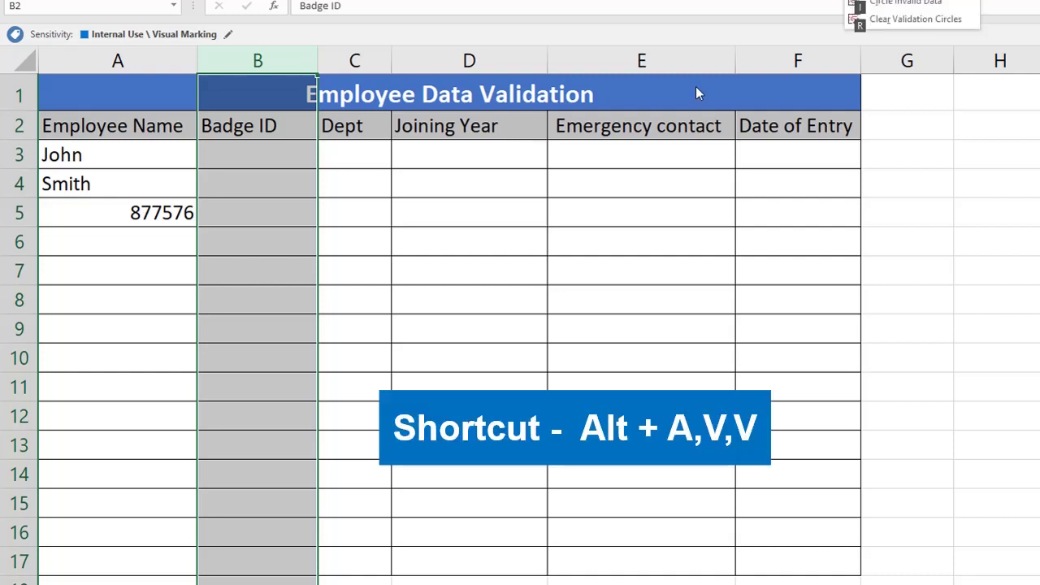
pyautogui.press('v')
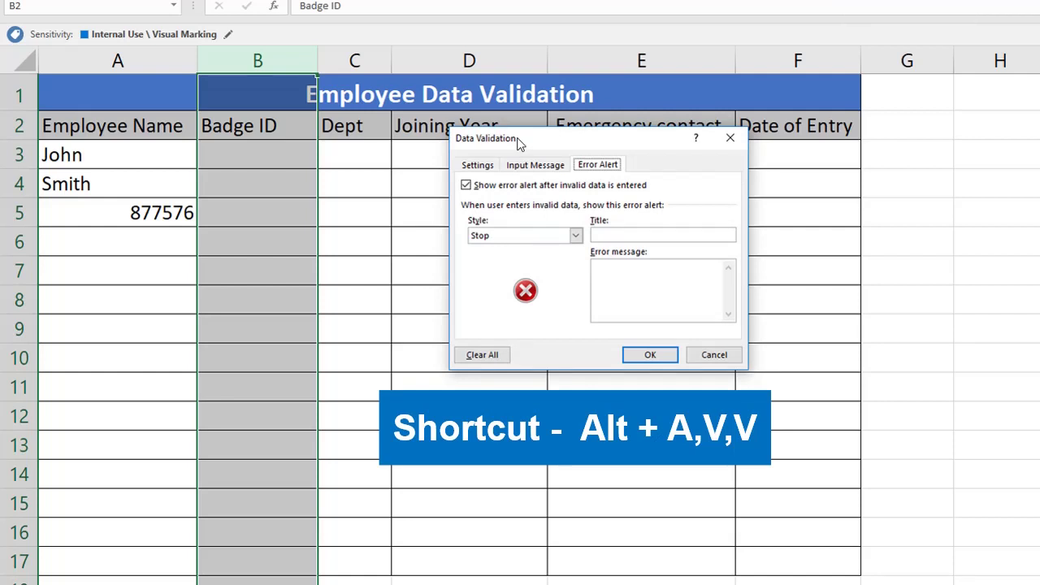
pyautogui.hotkey('ctrl', 'Tab')
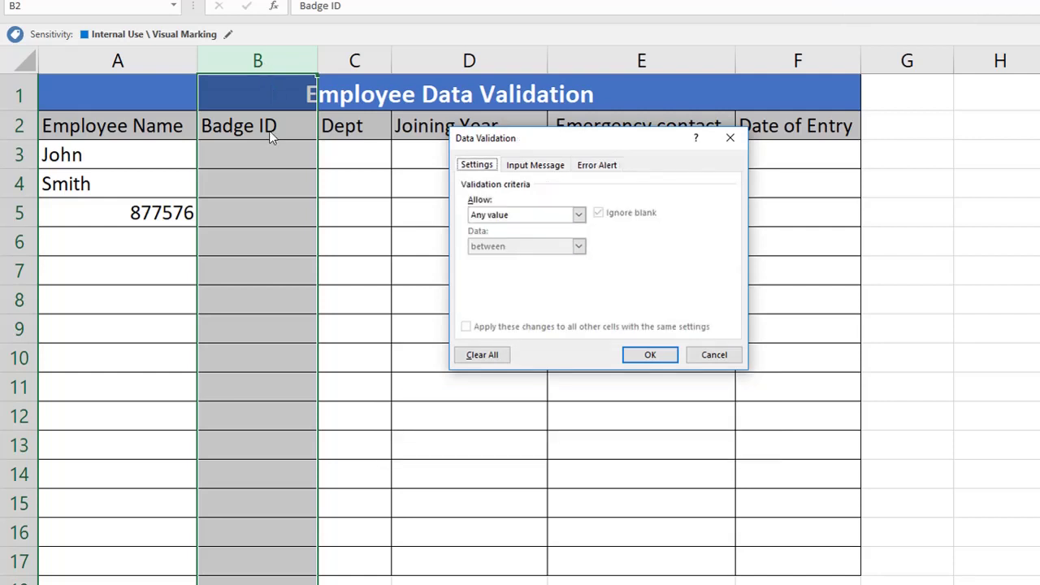
# Step: Allow only whole numbers between 100 and 300 for Badge IDs
pyautogui.click(524, 216)
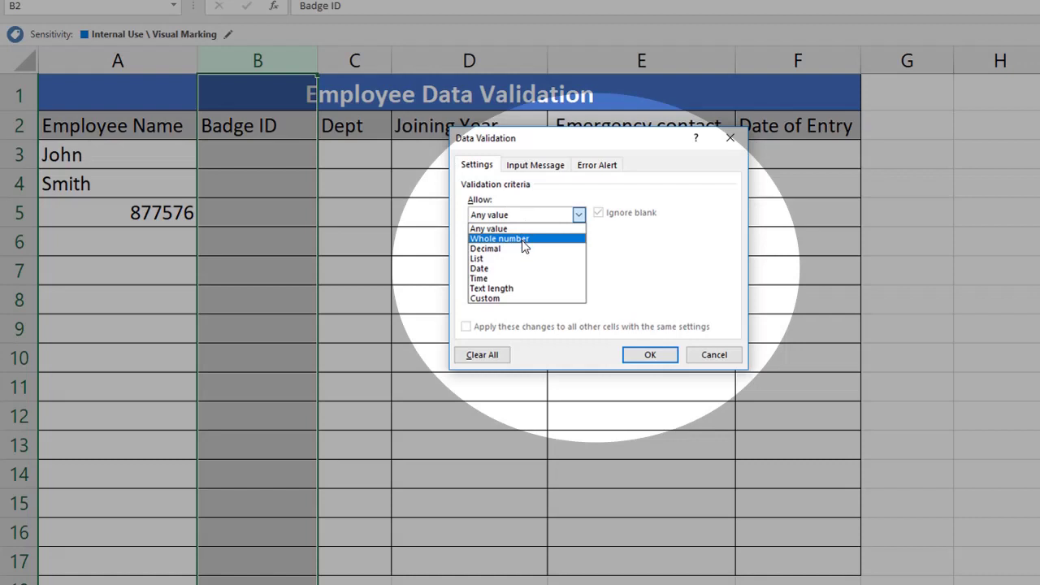
pyautogui.click(523, 241)
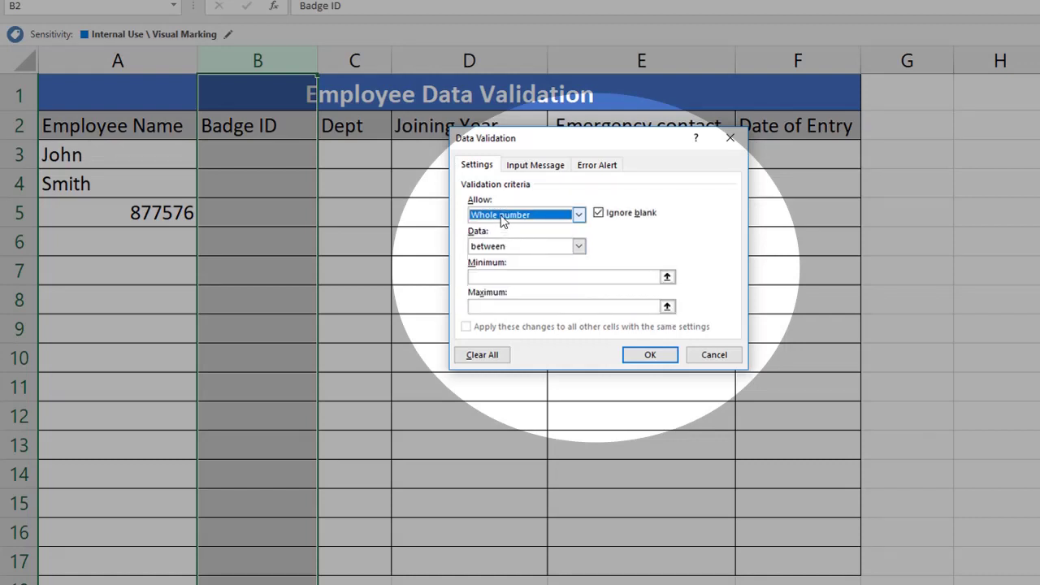
pyautogui.click(503, 214)
pyautogui.click(504, 299)
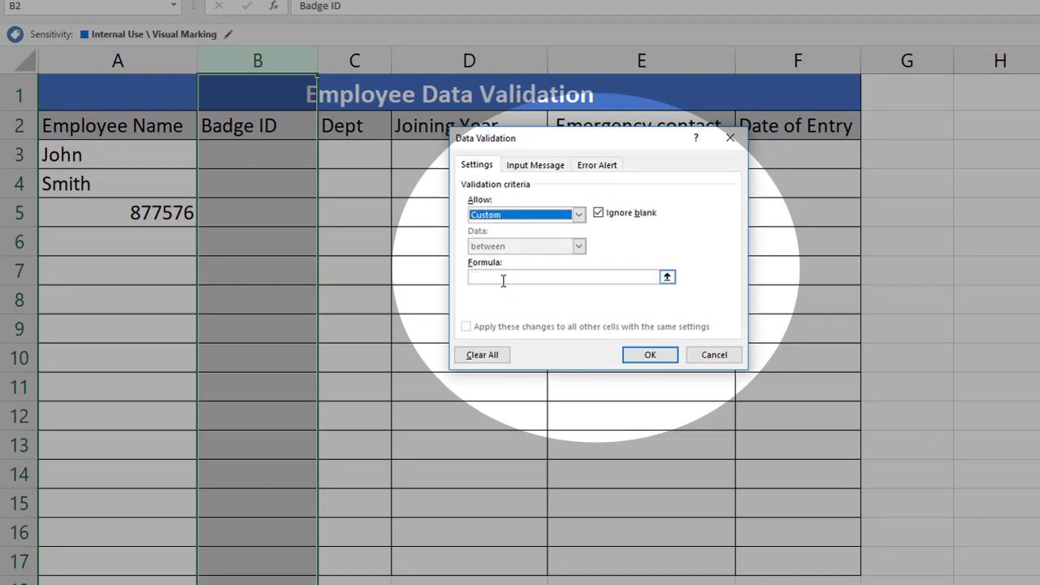
pyautogui.click(503, 279)
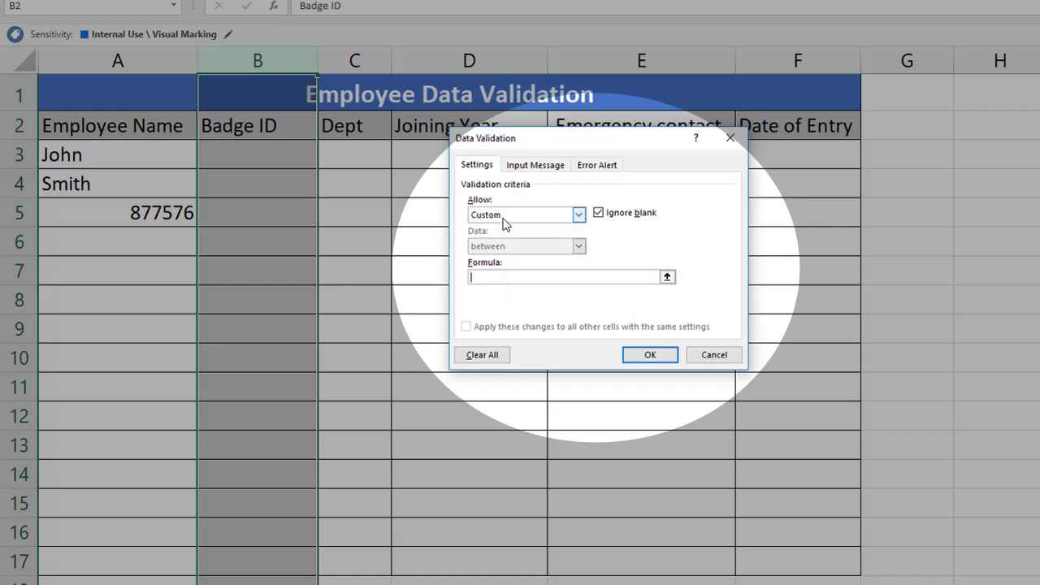
pyautogui.click(506, 219)
pyautogui.click(505, 241)
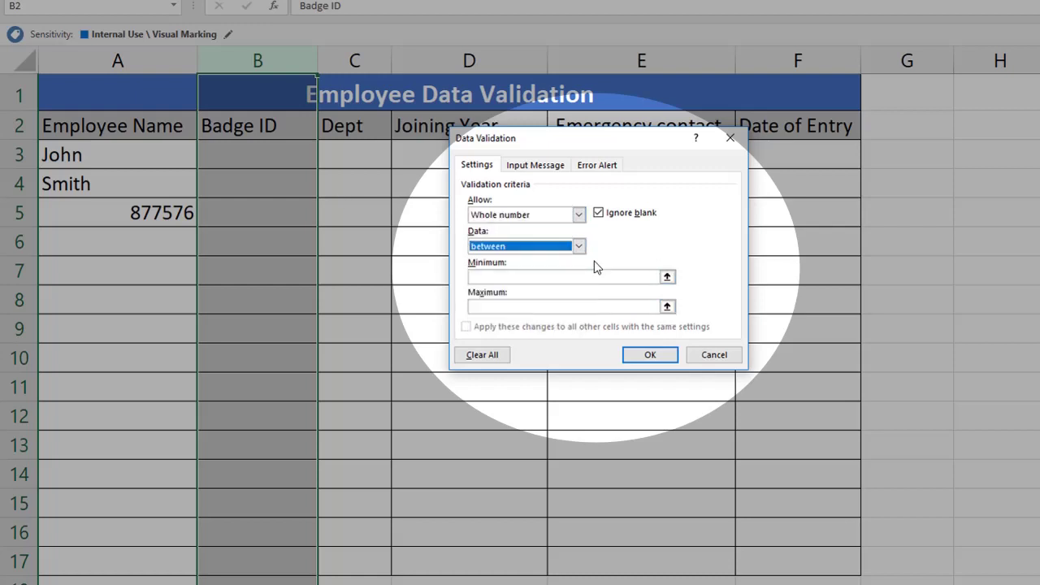
pyautogui.click(565, 276)
pyautogui.write('100')
pyautogui.click(541, 305)
pyautogui.write('300')
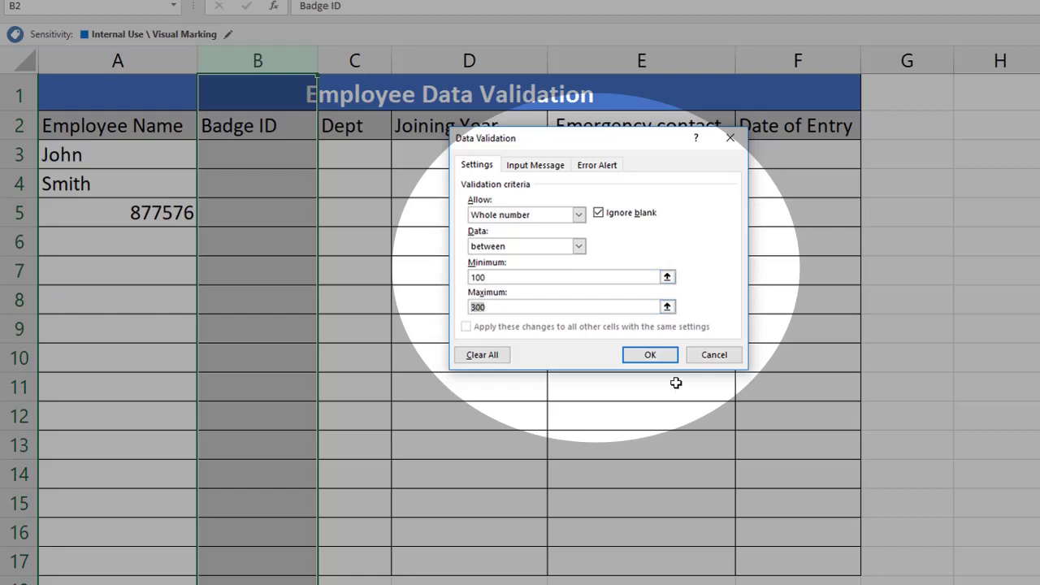
pyautogui.click(651, 354)
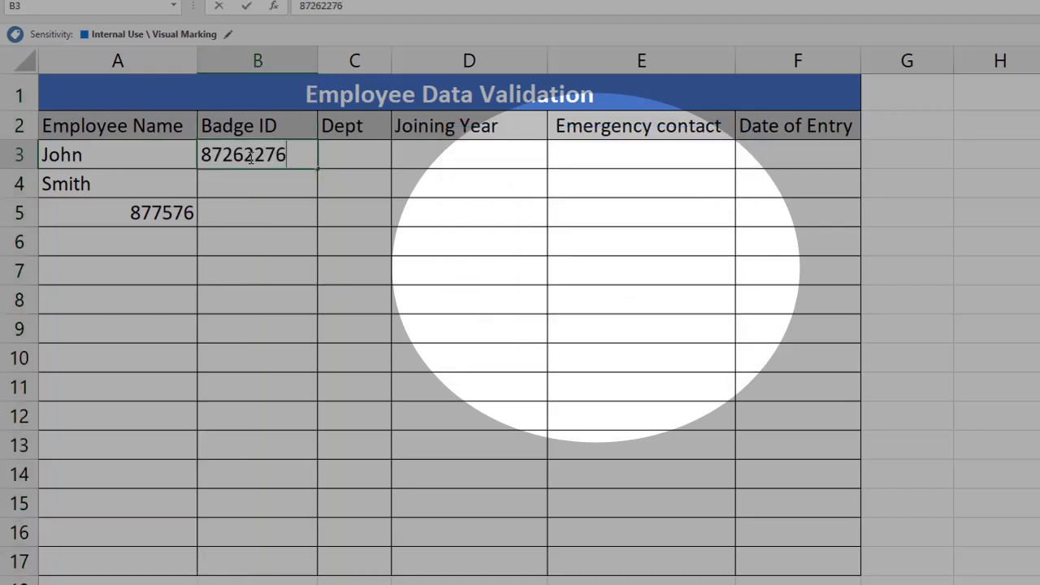
pyautogui.press('Escape')
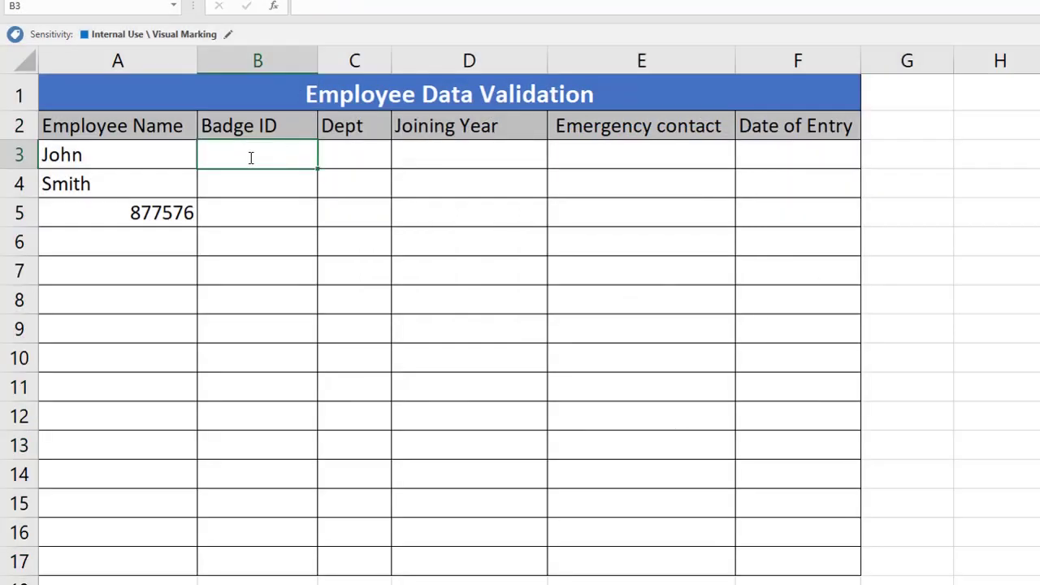
# Step: Enter Badge IDs 101 for John and 105 for Smith
pyautogui.write('101')
pyautogui.press('Return')
pyautogui.write('105')
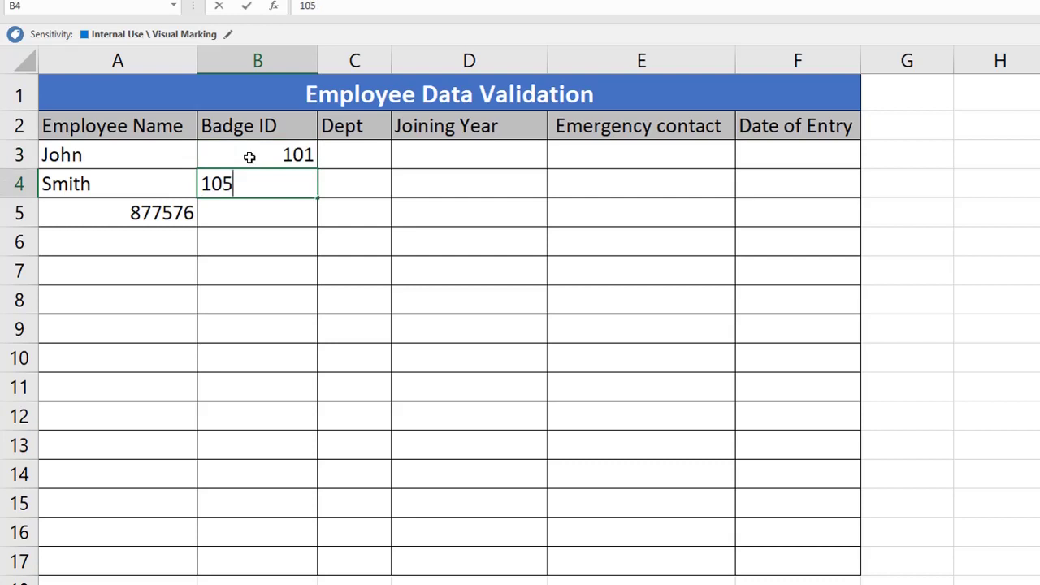
pyautogui.press('Return')
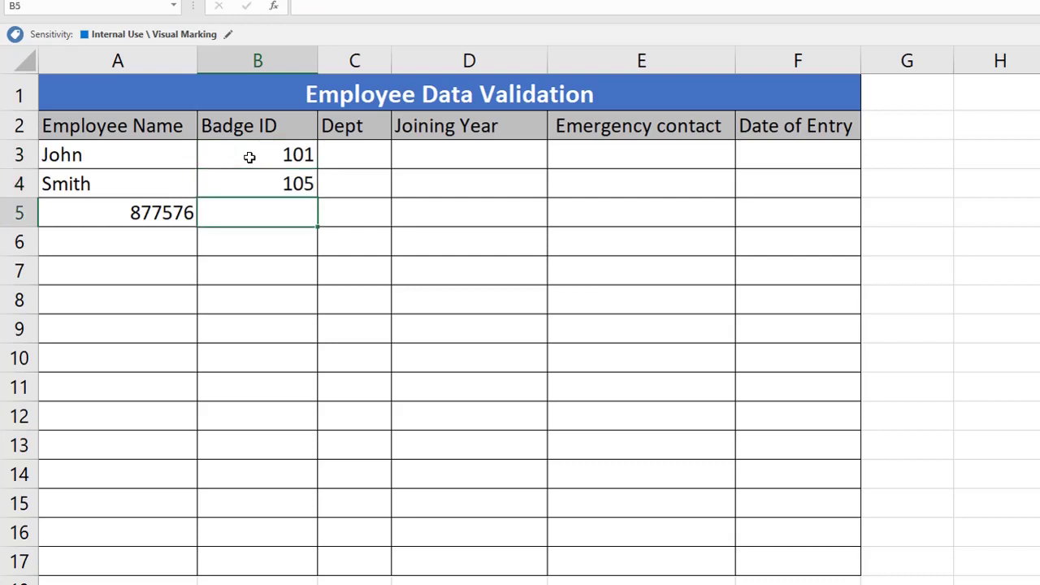
# Step: Try Badge ID 800 in B5 and cancel the rejected entry
pyautogui.write('800')
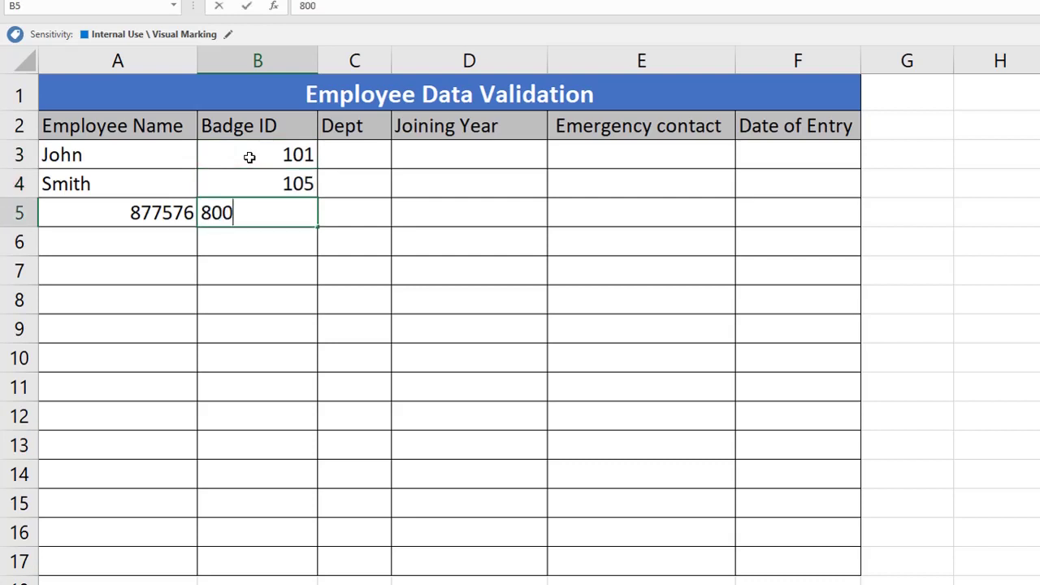
pyautogui.press('Return')
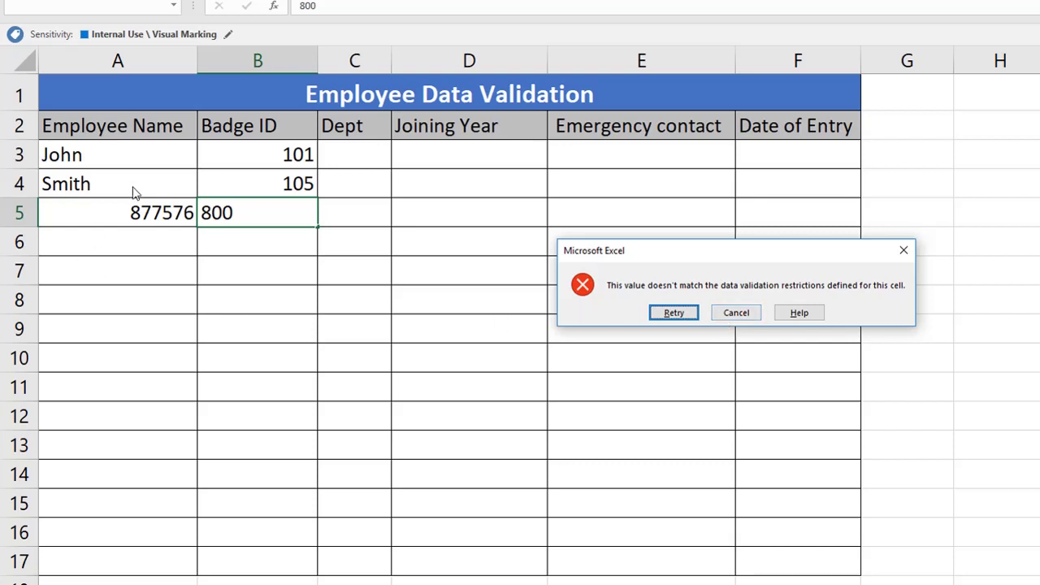
pyautogui.click(735, 314)
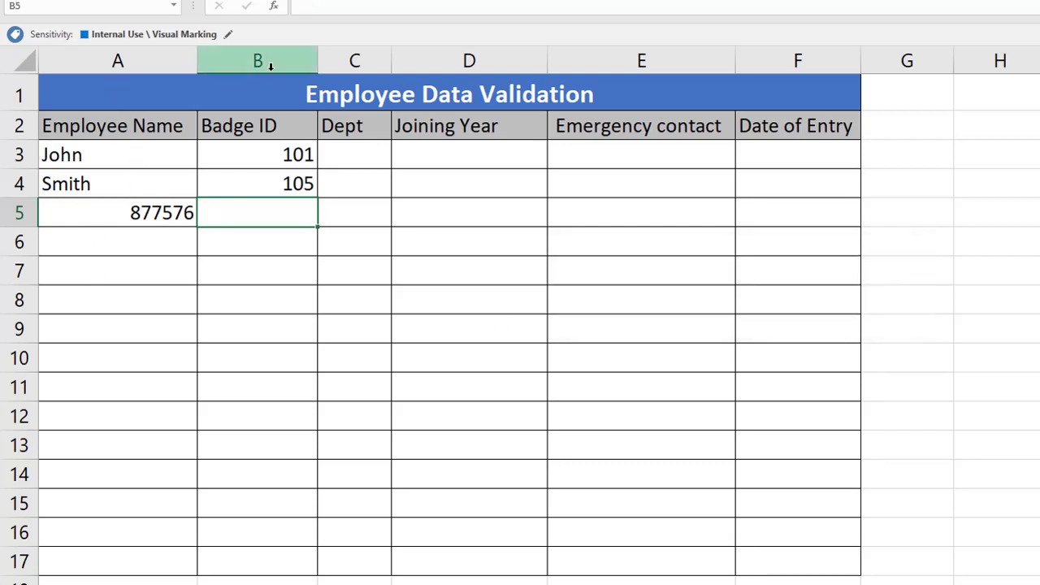
# Step: Give the Dept column a List validation with source 'HR, IT, Sales'
pyautogui.click(356, 62)
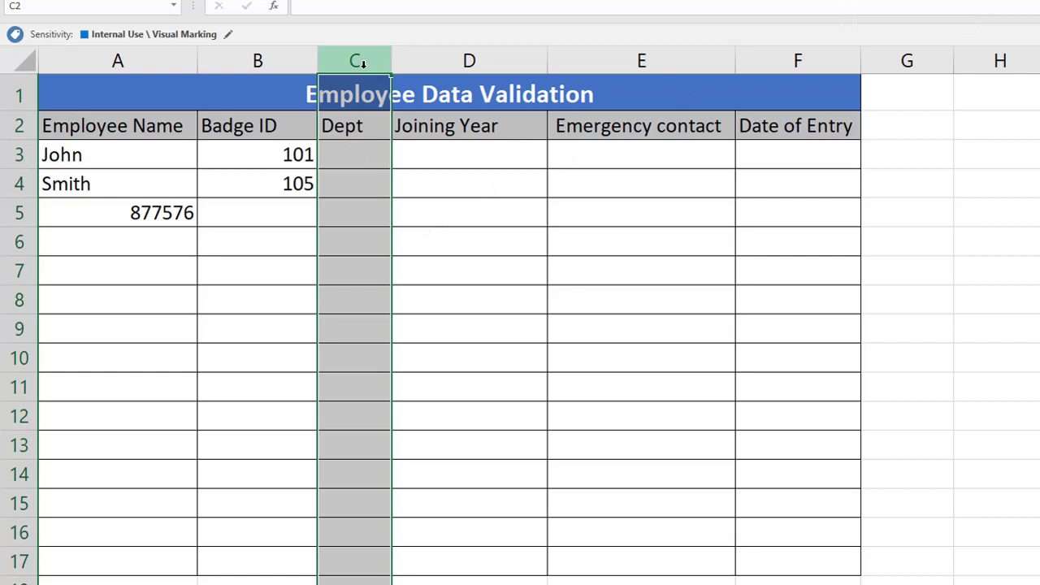
pyautogui.hotkey('alt', 'a')
pyautogui.press('v')
pyautogui.press('v')
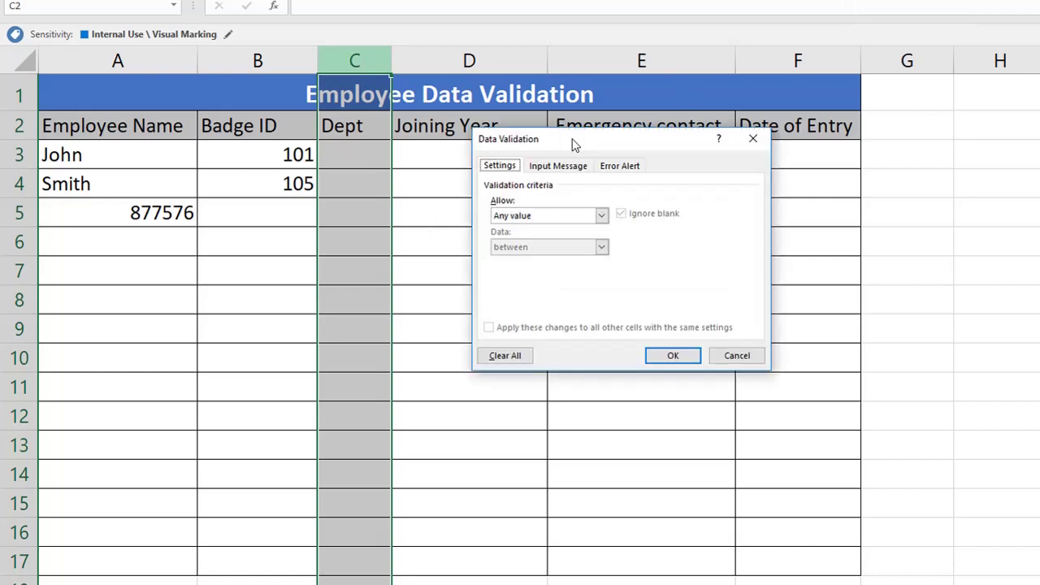
pyautogui.click(602, 215)
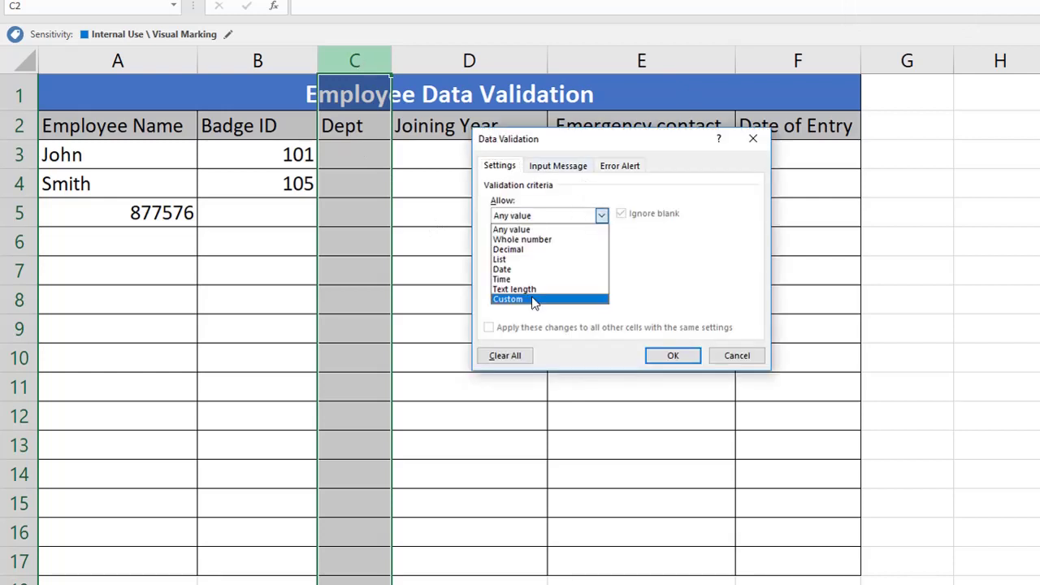
pyautogui.click(534, 260)
pyautogui.click(532, 279)
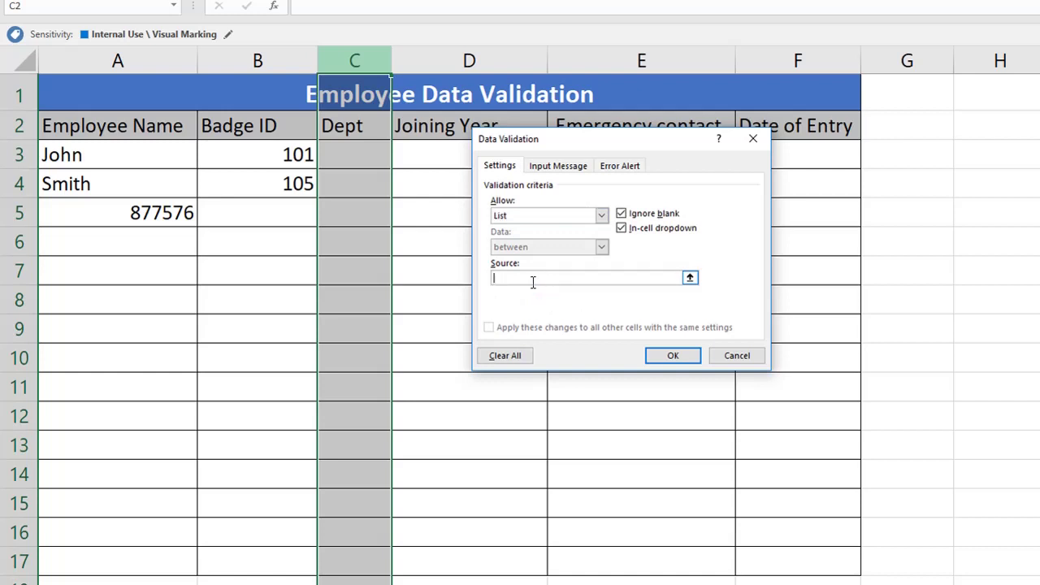
pyautogui.write('HR, IT')
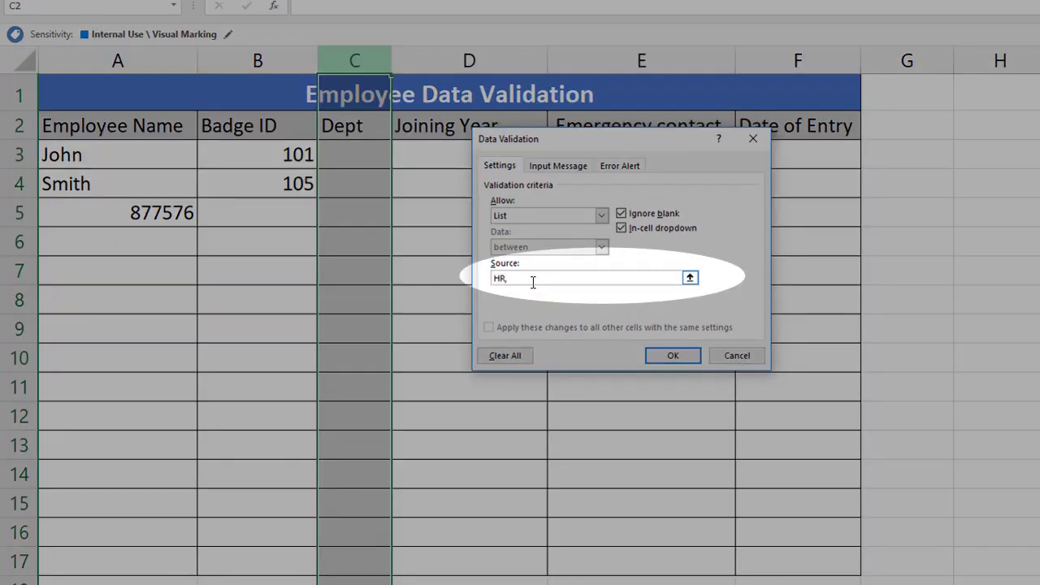
pyautogui.write(', Sales')
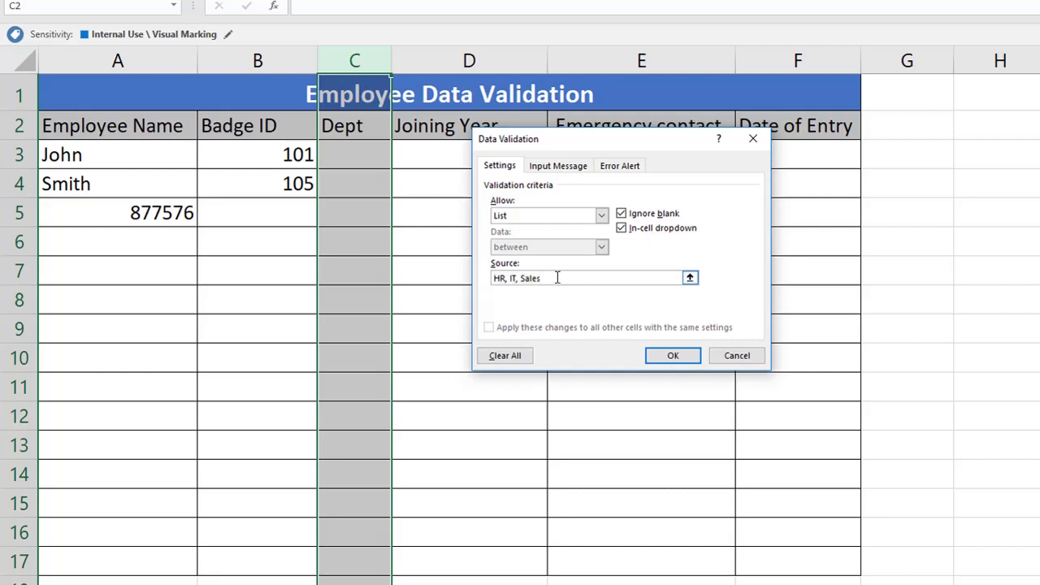
pyautogui.moveTo(575, 279); pyautogui.dragTo(457, 273)
pyautogui.click(669, 355)
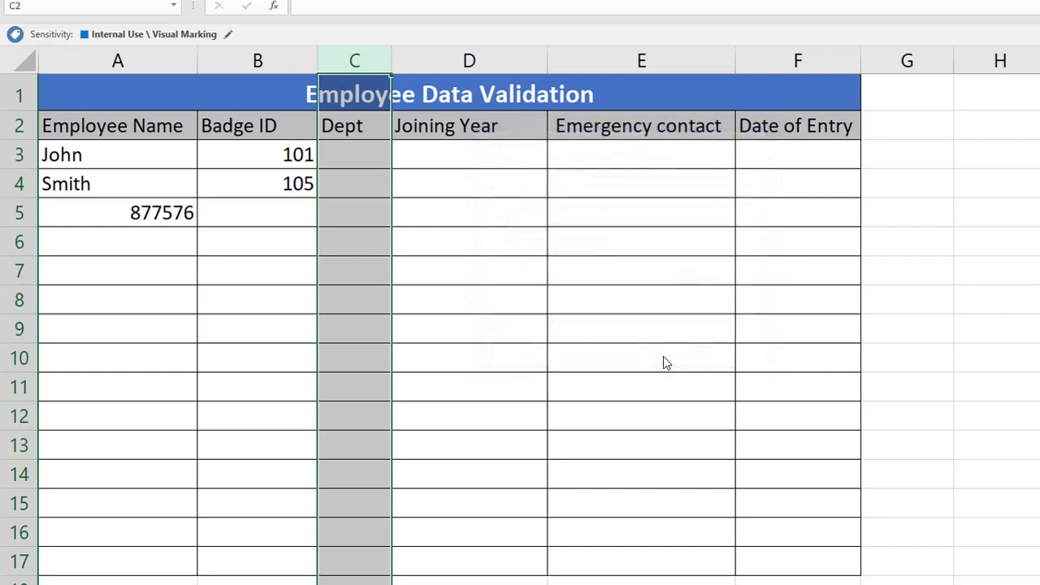
pyautogui.click(365, 157)
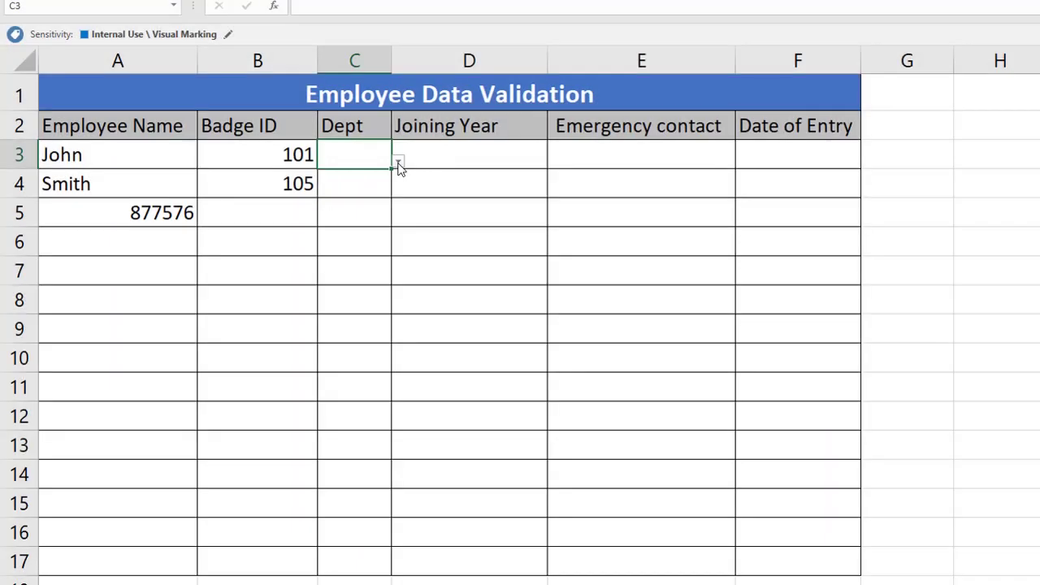
# Step: Pick HR, IT and Sales from the dropdowns in C3, C4 and C5
pyautogui.click(398, 163)
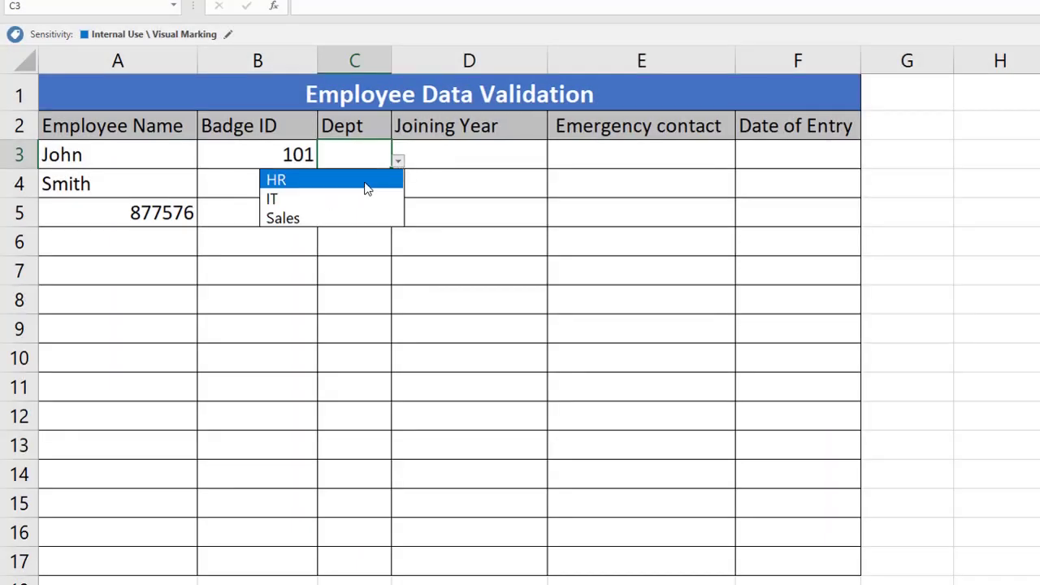
pyautogui.click(366, 183)
pyautogui.click(377, 188)
pyautogui.click(398, 190)
pyautogui.click(351, 232)
pyautogui.click(358, 213)
pyautogui.click(398, 217)
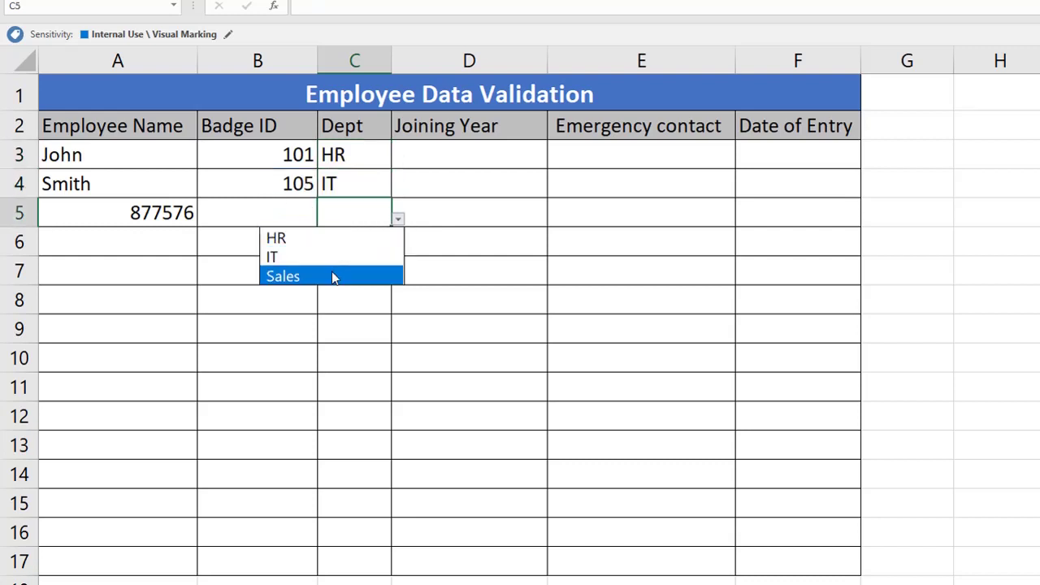
pyautogui.click(331, 272)
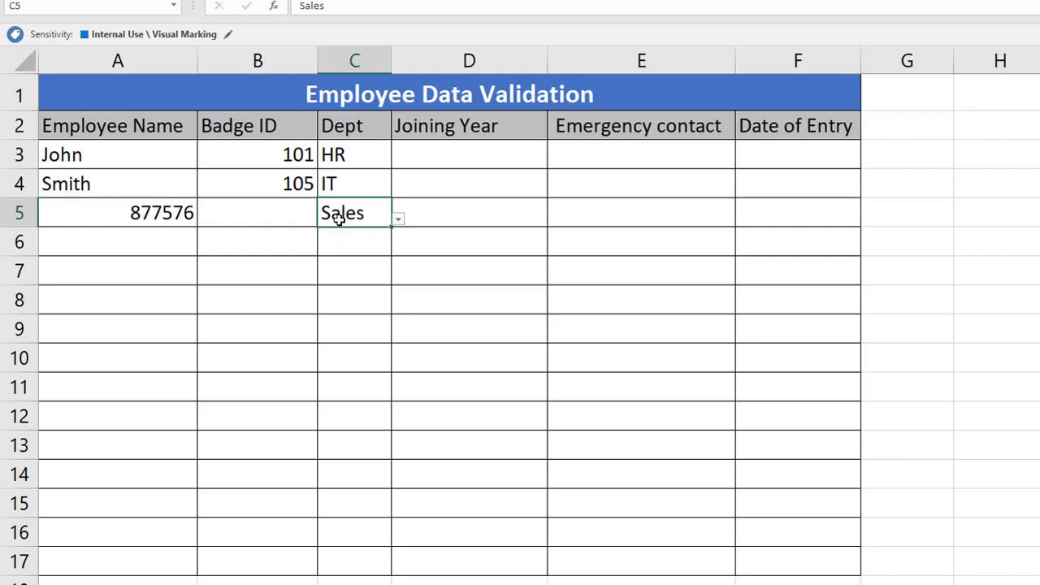
# Step: Type Marketing in C5 and cancel it when validation rejects it
pyautogui.write('Marketing')
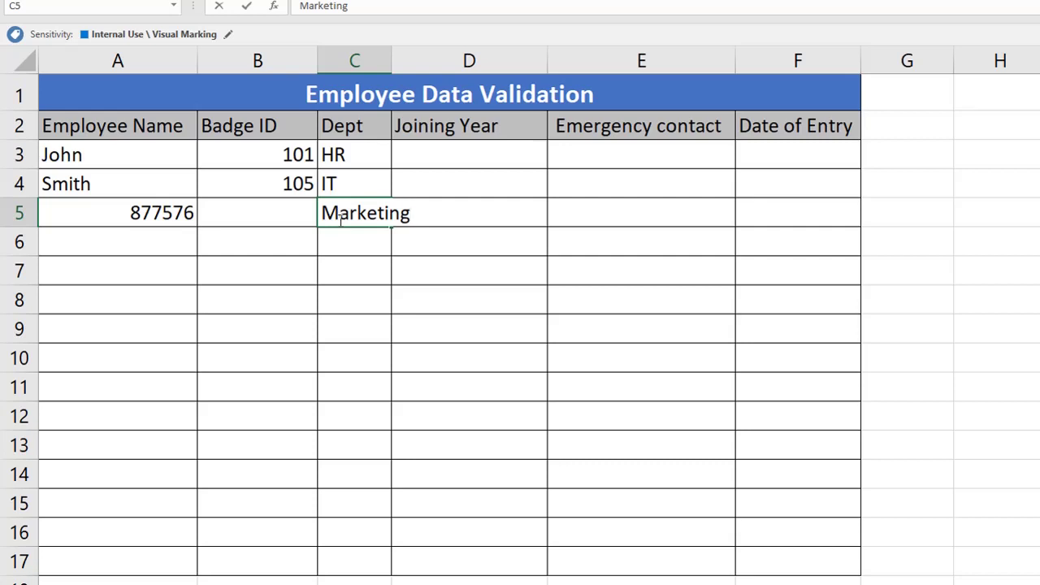
pyautogui.press('Return')
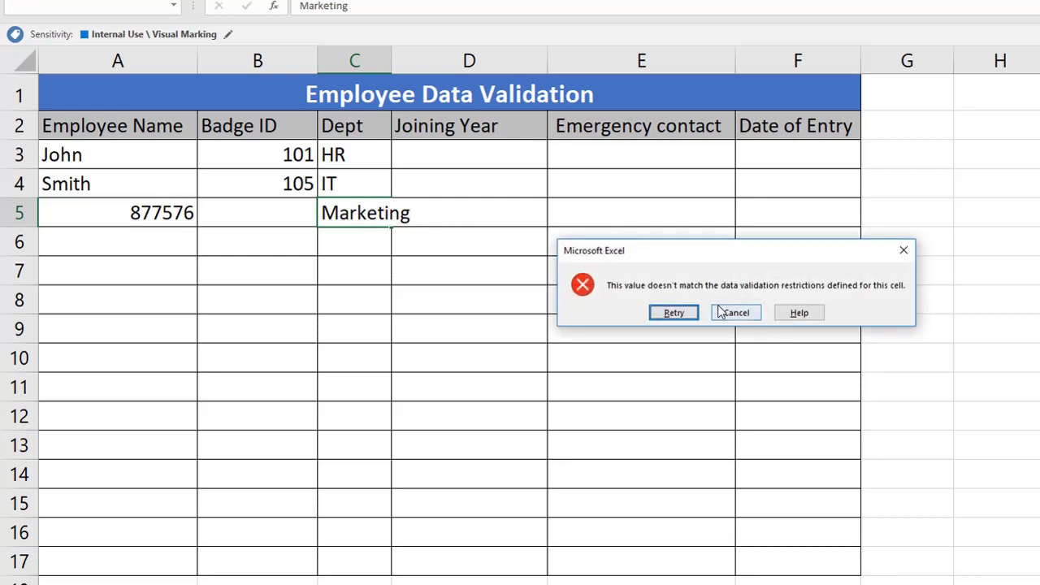
pyautogui.click(736, 312)
pyautogui.click(382, 274)
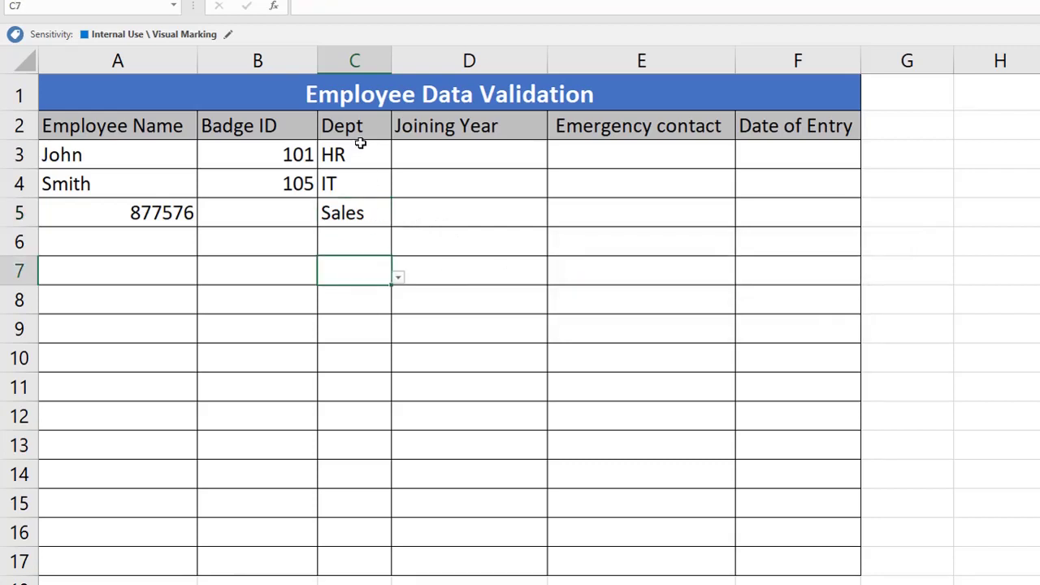
pyautogui.moveTo(406, 155); pyautogui.dragTo(509, 263)
# Step: Restrict the Joining Year column to whole numbers between 1990 and 2021
pyautogui.click(468, 61)
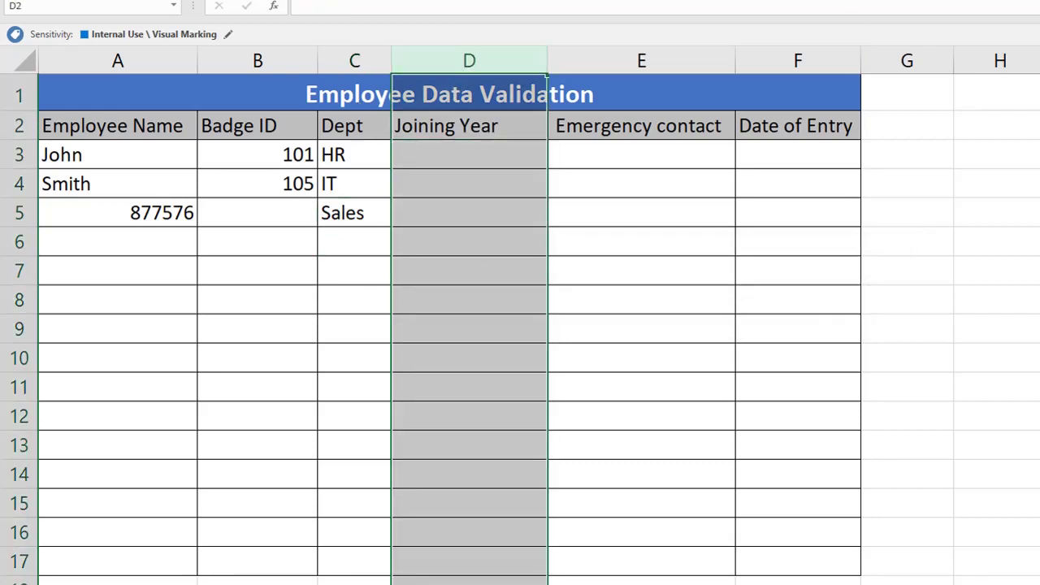
pyautogui.hotkey('alt', 'a')
pyautogui.press('v')
pyautogui.press('v')
pyautogui.click(674, 158)
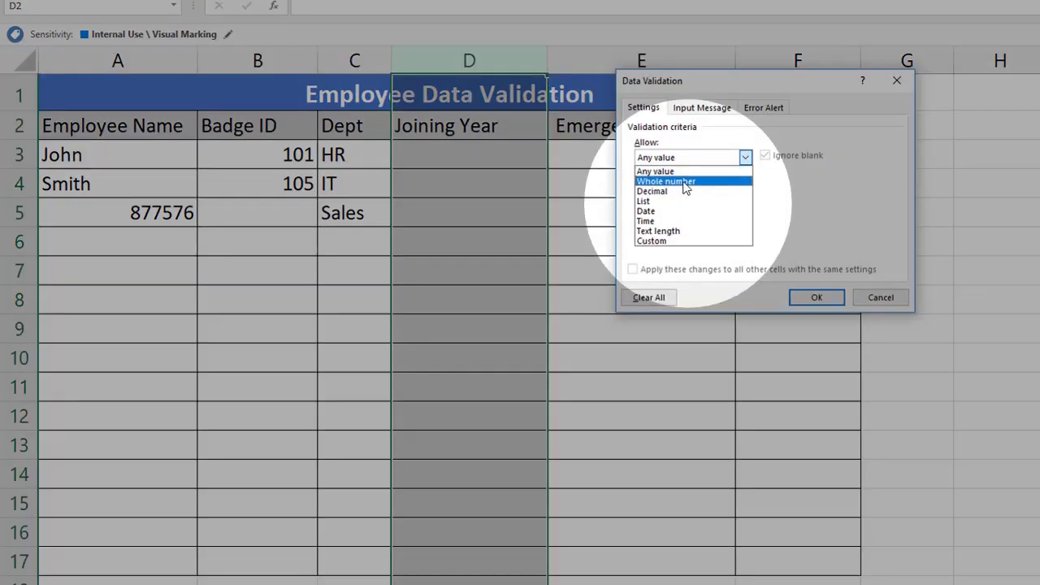
pyautogui.click(684, 182)
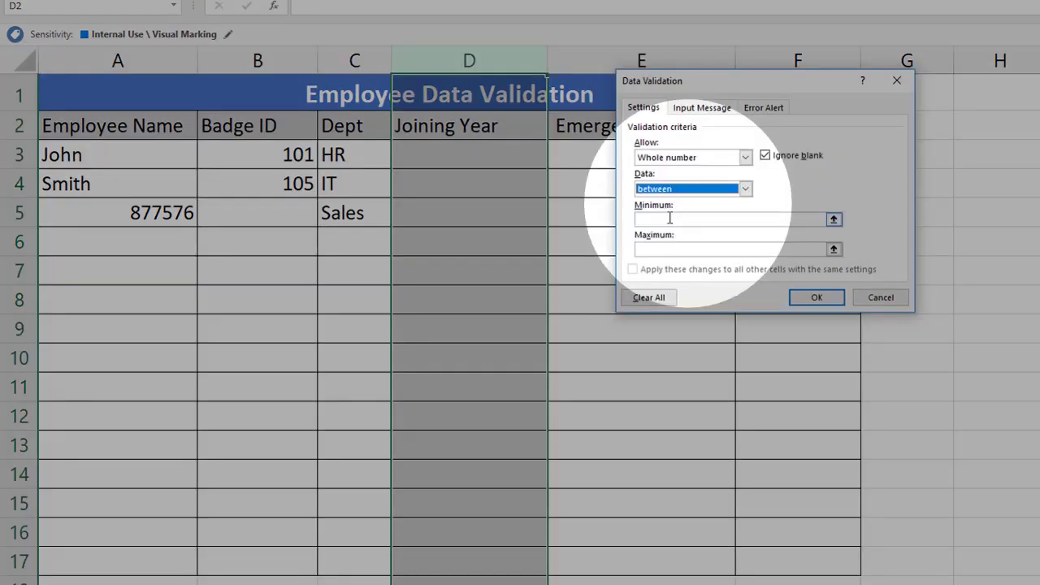
pyautogui.click(669, 218)
pyautogui.write('1990')
pyautogui.click(667, 248)
pyautogui.write('2021')
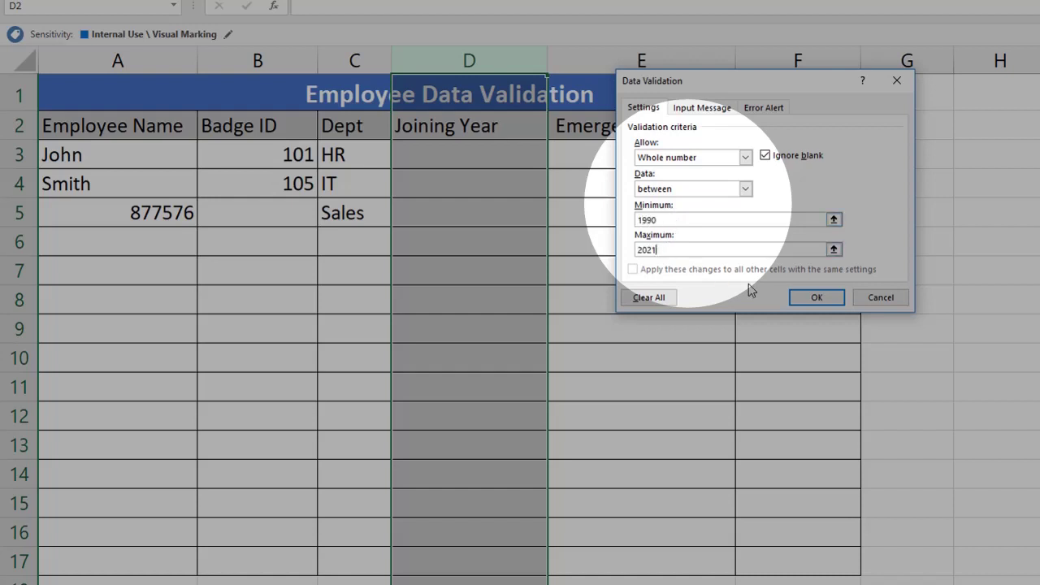
pyautogui.click(810, 297)
pyautogui.click(455, 155)
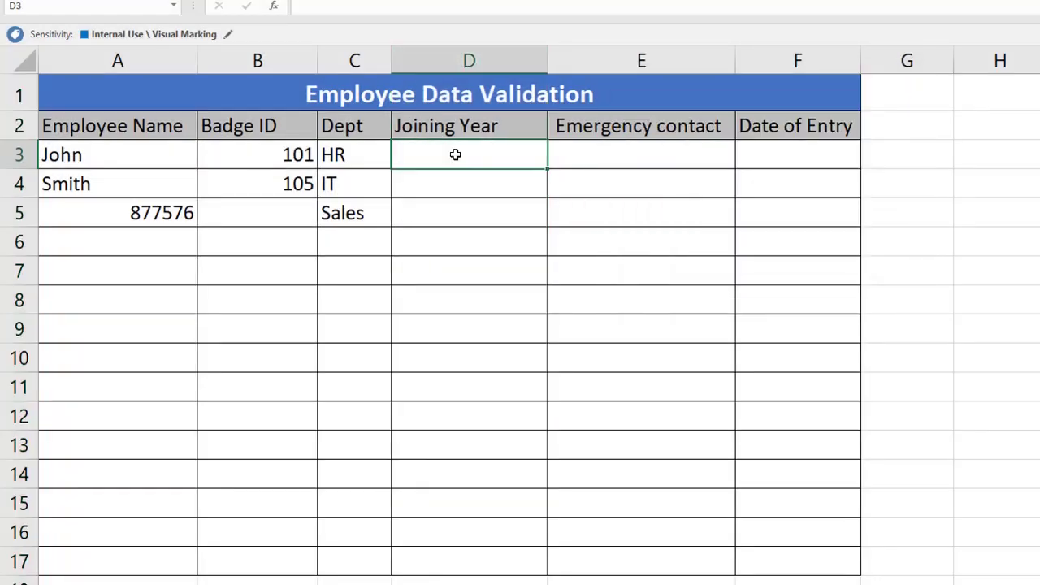
# Step: Enter joining years 1990, 1999 and 2020 in D3 to D5
pyautogui.write('1990')
pyautogui.press('Return')
pyautogui.write('199')
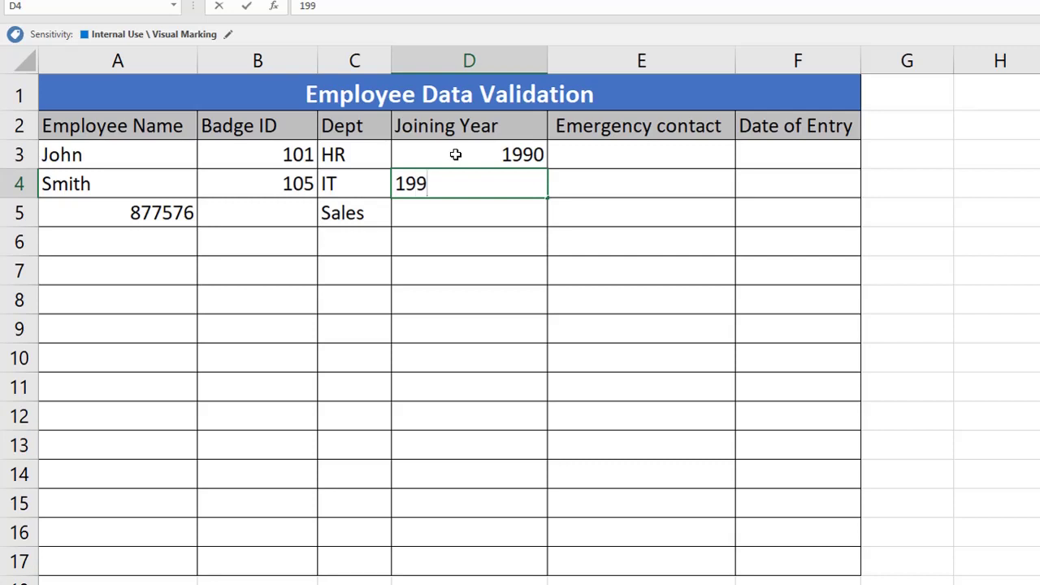
pyautogui.write('9')
pyautogui.press('Return')
pyautogui.write('2020')
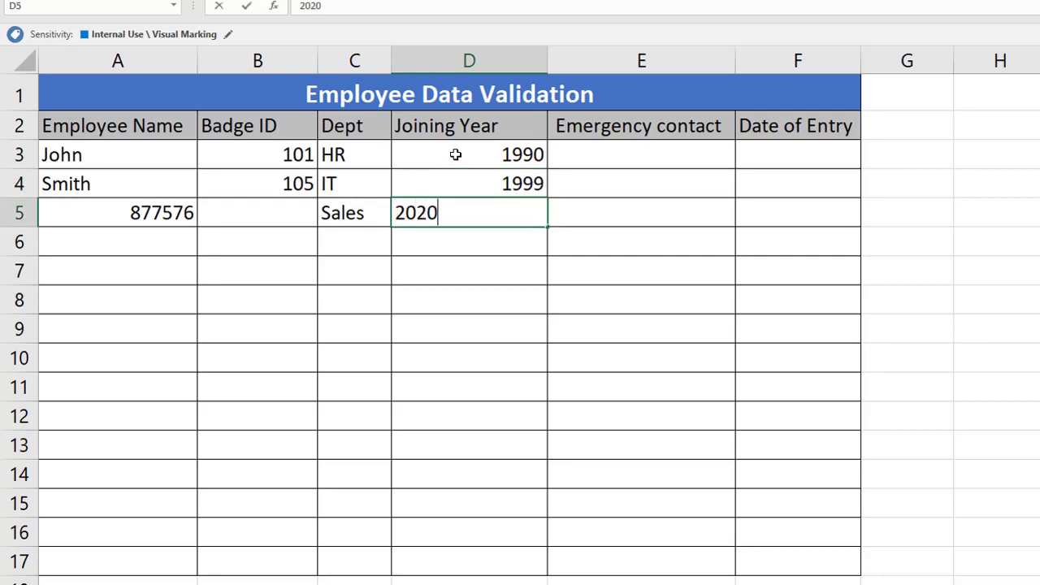
pyautogui.press('Return')
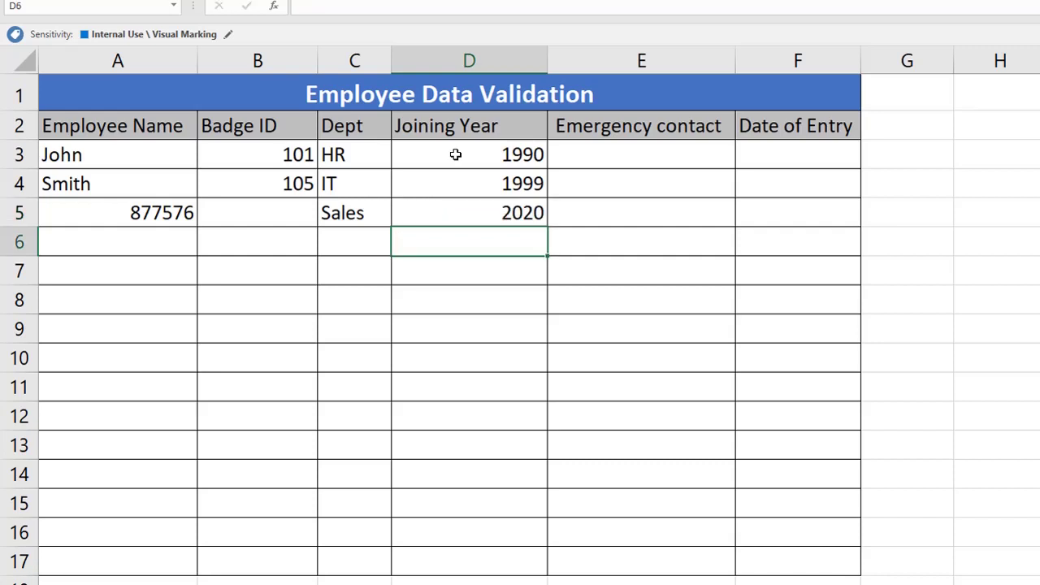
# Step: Enter 2022 in D6 to trigger the year validation error
pyautogui.press('Up')
pyautogui.press('Down')
pyautogui.write('2022')
pyautogui.press('Return')
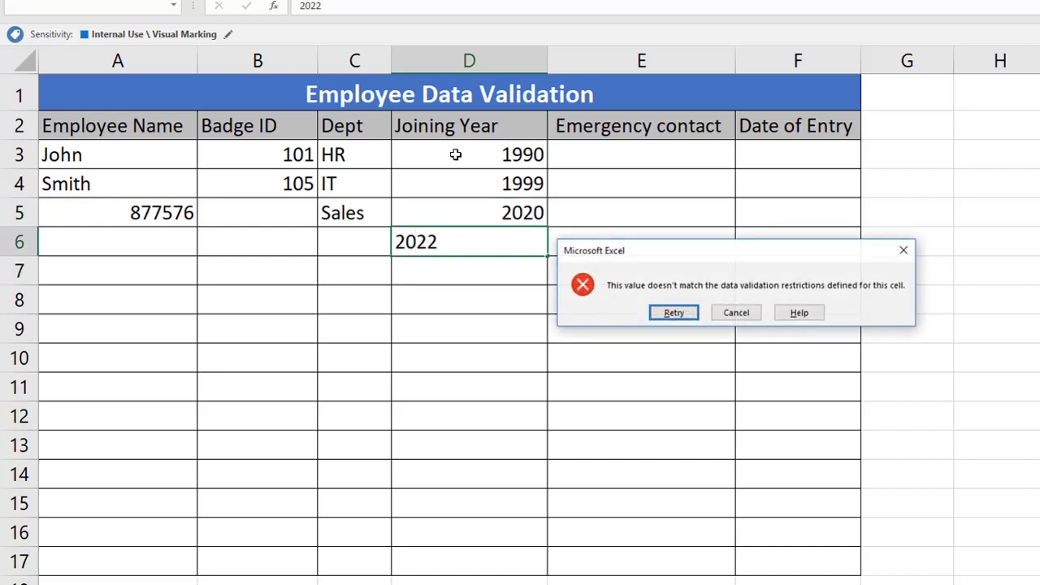
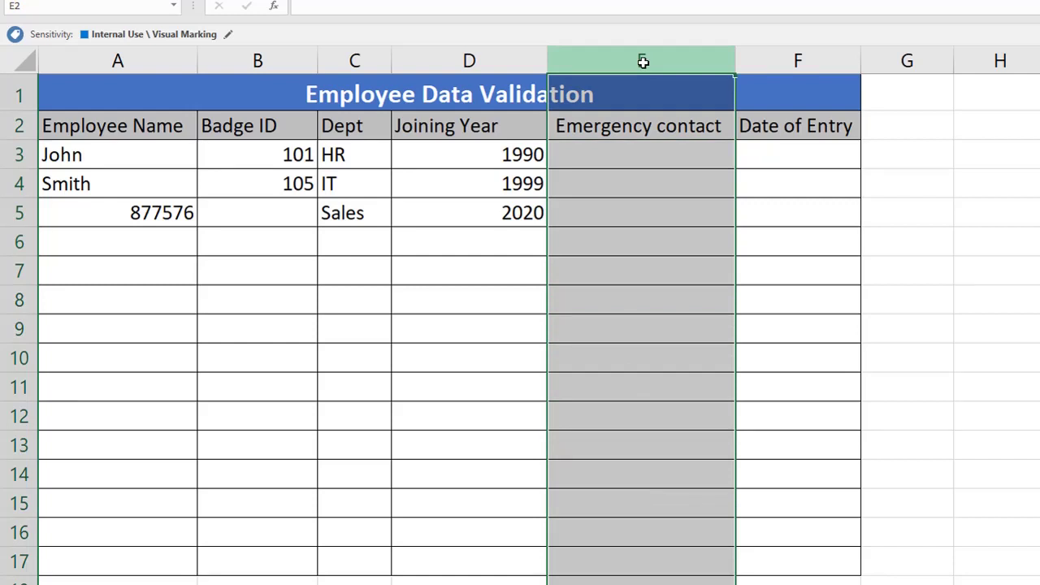
# Step: Give the Emergency contact cells the Custom rule =AND(ISNUMBER(E3),LEN(E3)=10)
pyautogui.hotkey('alt', 'a')
pyautogui.press('v')
pyautogui.press('v')
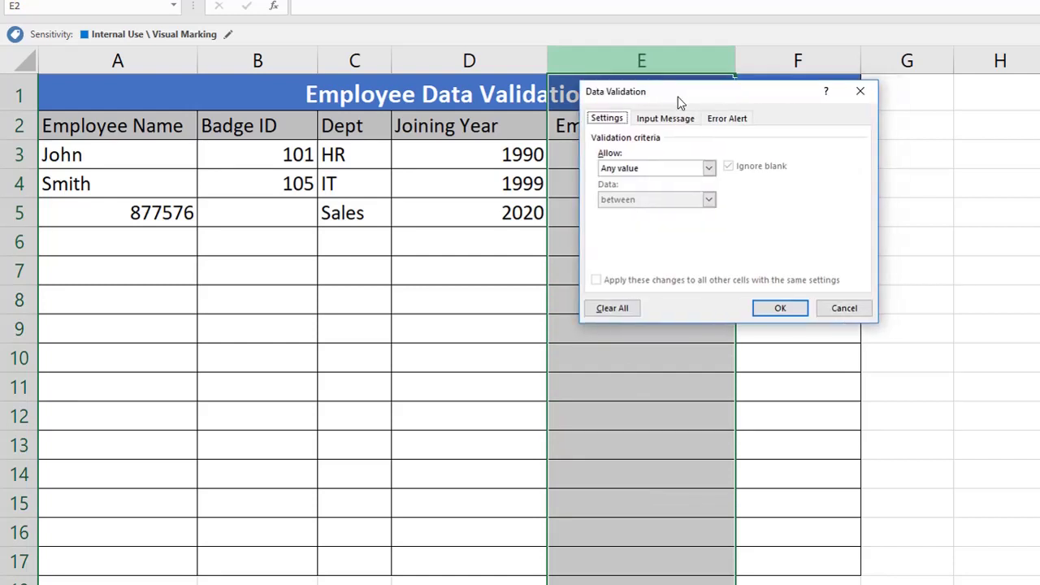
pyautogui.moveTo(680, 101); pyautogui.dragTo(851, 80)
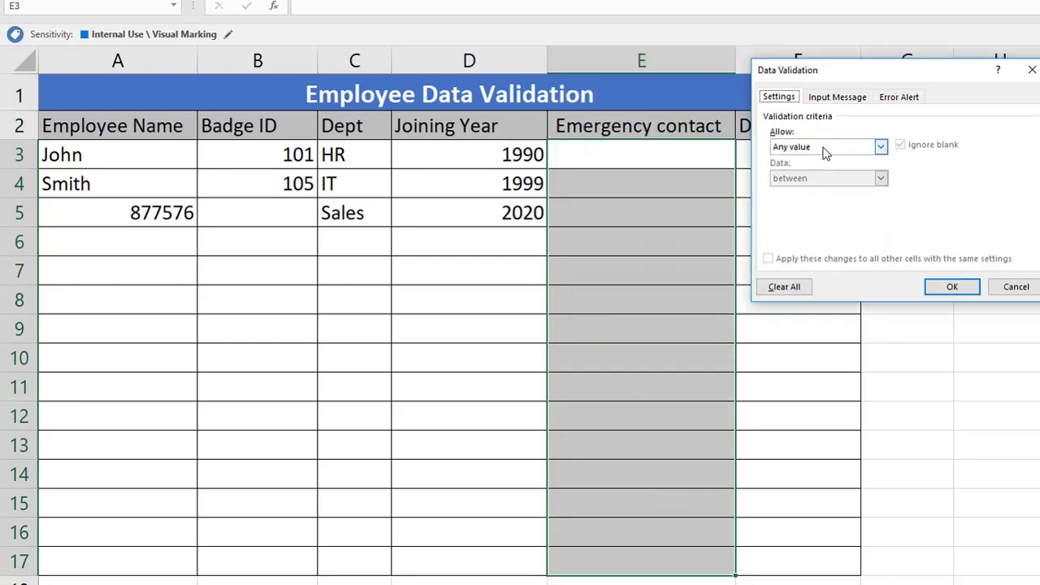
pyautogui.click(796, 145)
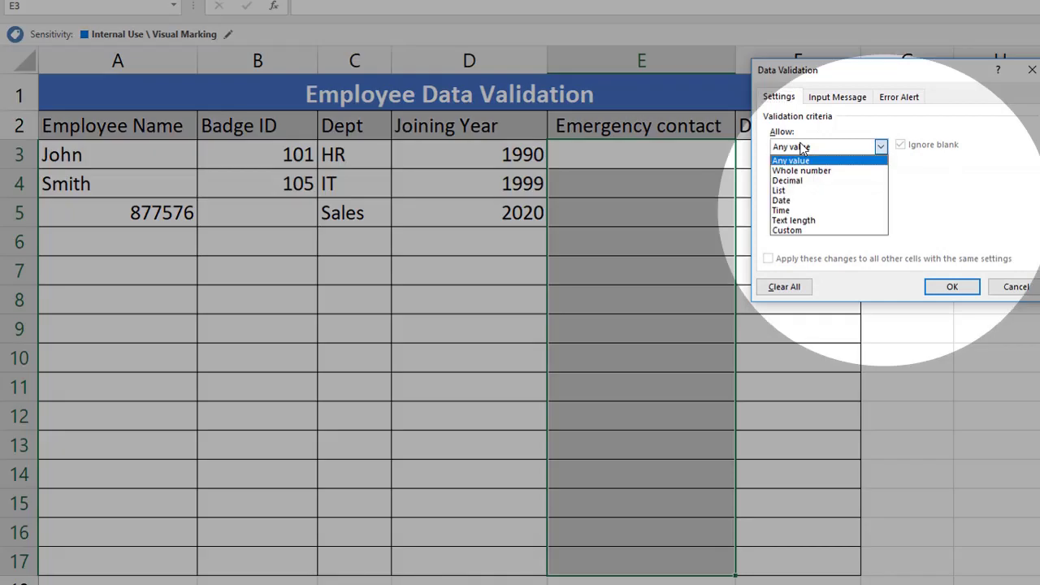
pyautogui.click(809, 231)
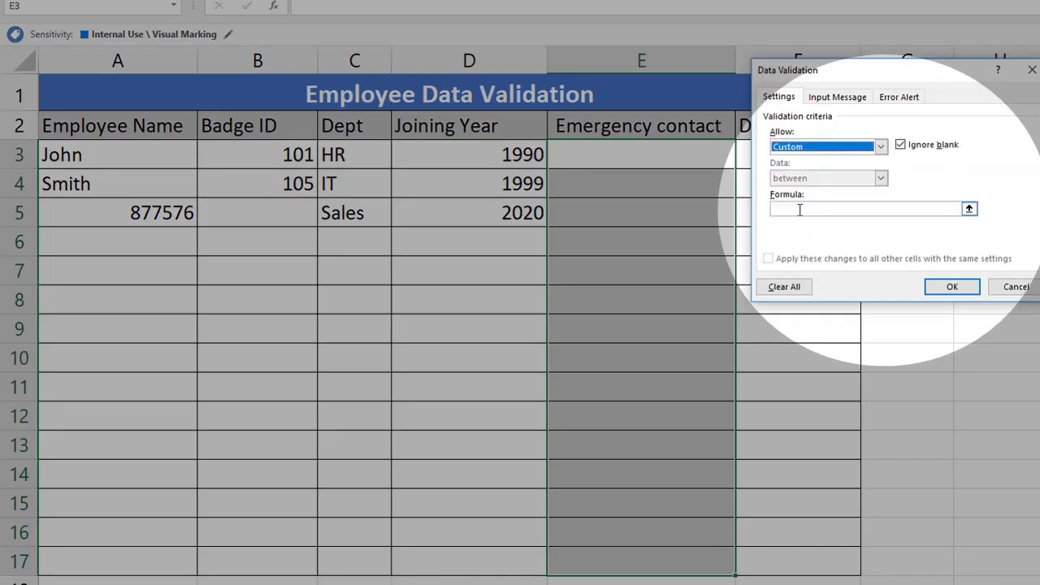
pyautogui.click(799, 210)
pyautogui.write('=AND')
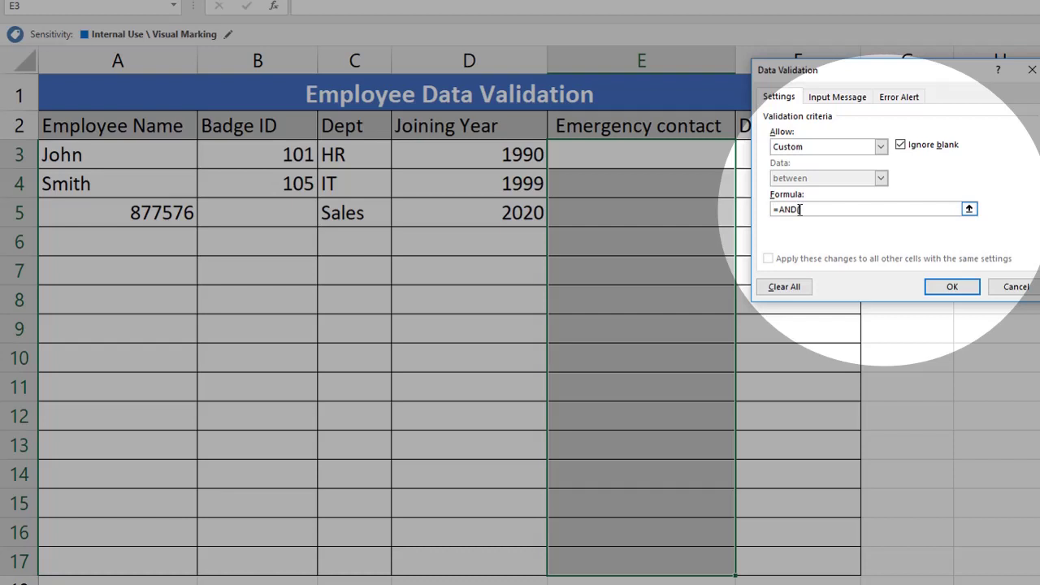
pyautogui.write('(ISNUMBER(')
pyautogui.click(679, 155)
pyautogui.write(')')
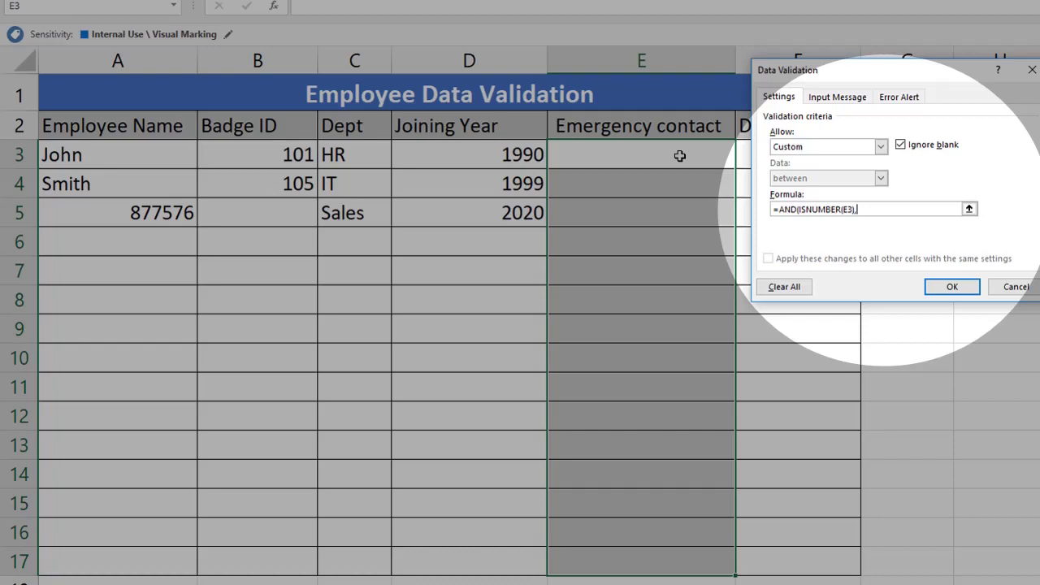
pyautogui.write(',LEN(')
pyautogui.click(679, 156)
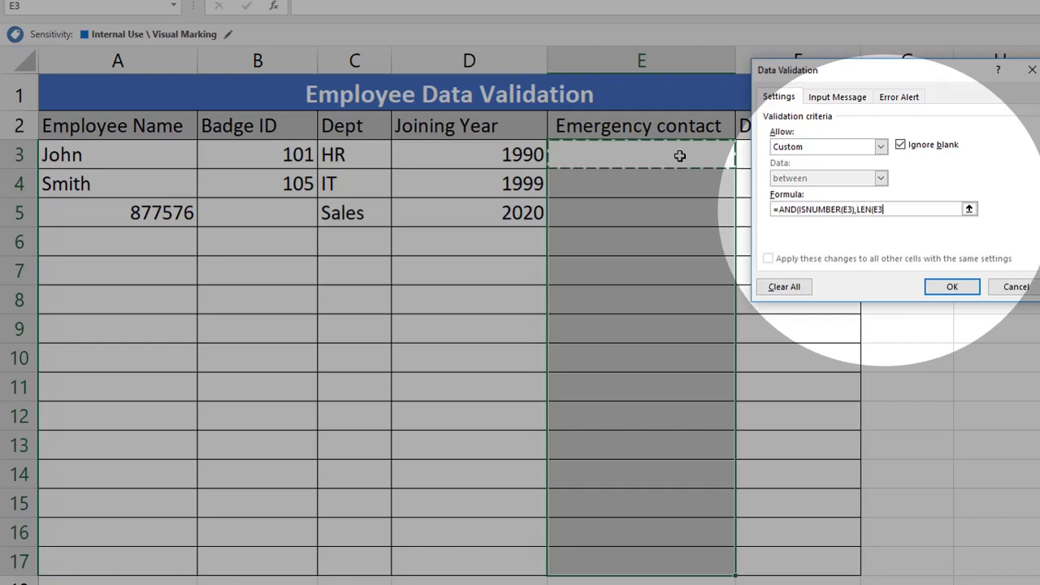
pyautogui.write(')')
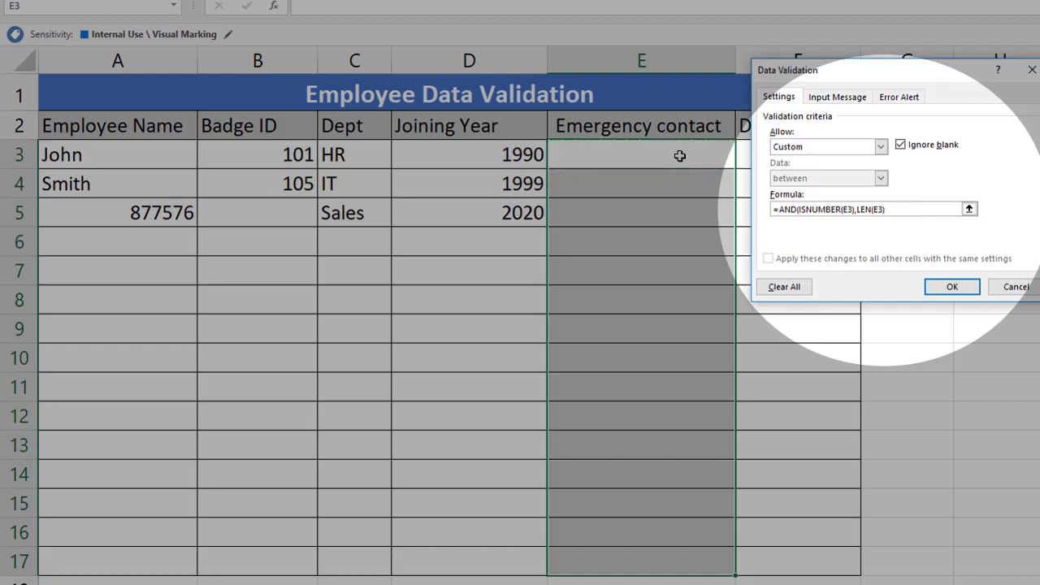
pyautogui.write('=10)')
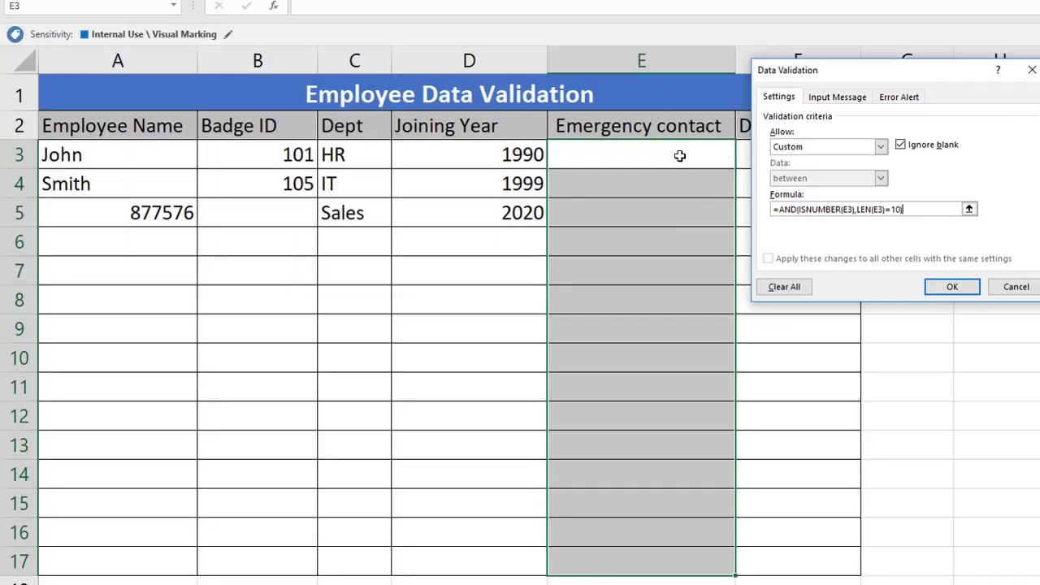
# Step: Add the input message 'Update Valid Contact'
pyautogui.click(821, 98)
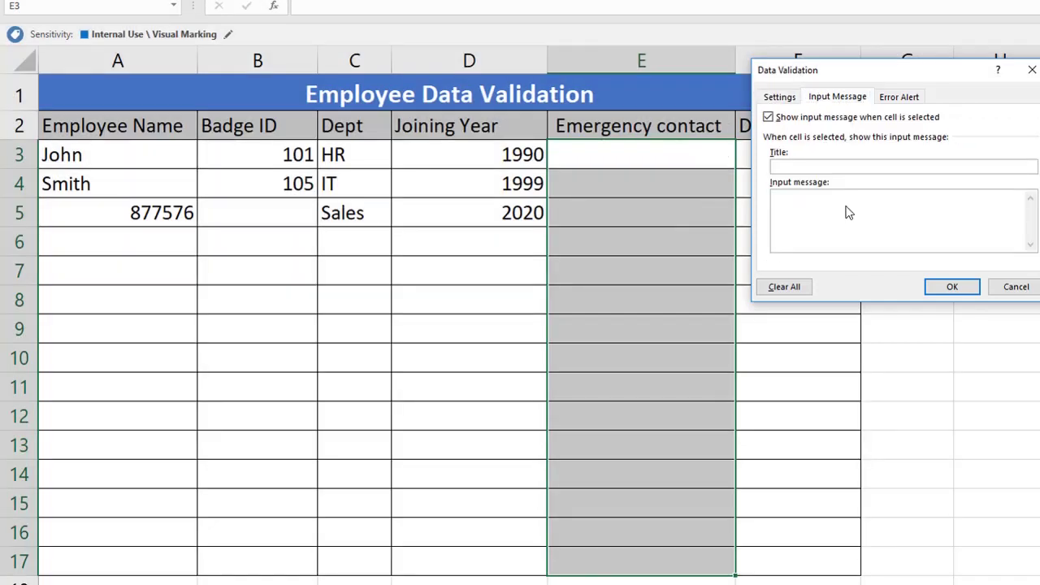
pyautogui.click(847, 206)
pyautogui.write('Update Valid Cont')
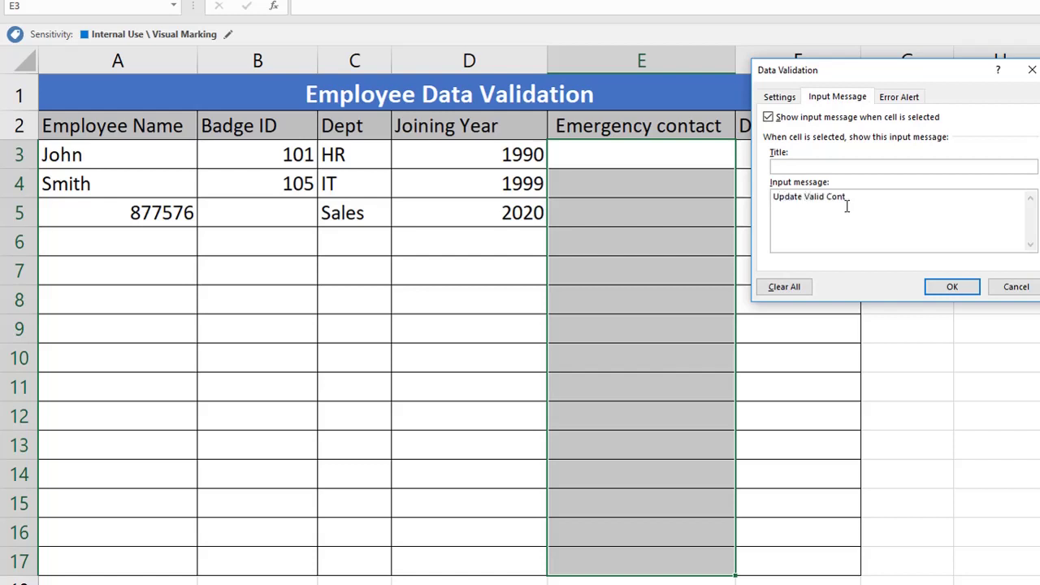
pyautogui.write('act')
# Step: Add a Stop error alert with an invalid-data message and apply the contact rule
pyautogui.click(900, 97)
pyautogui.click(878, 167)
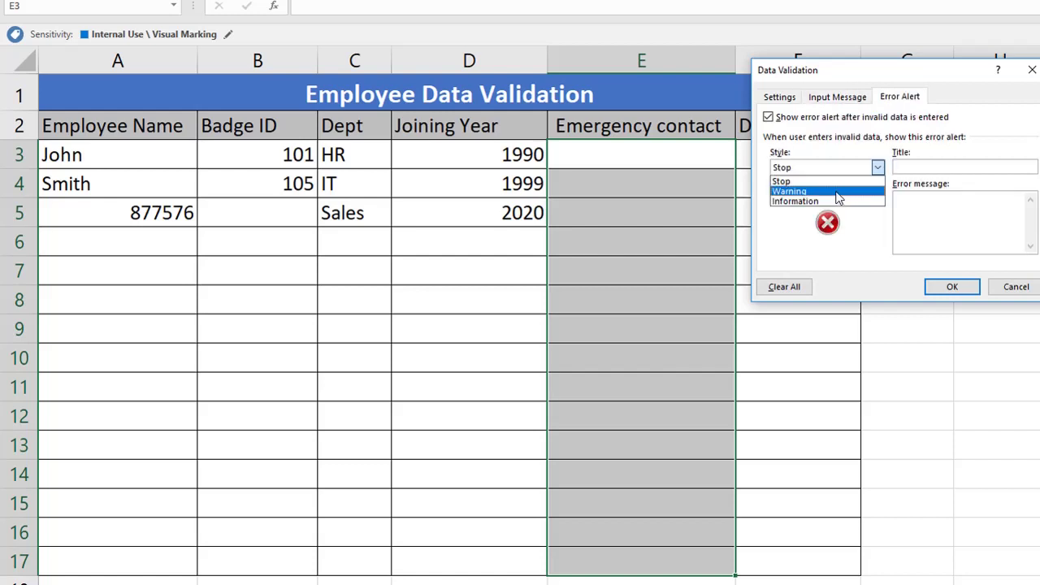
pyautogui.click(911, 208)
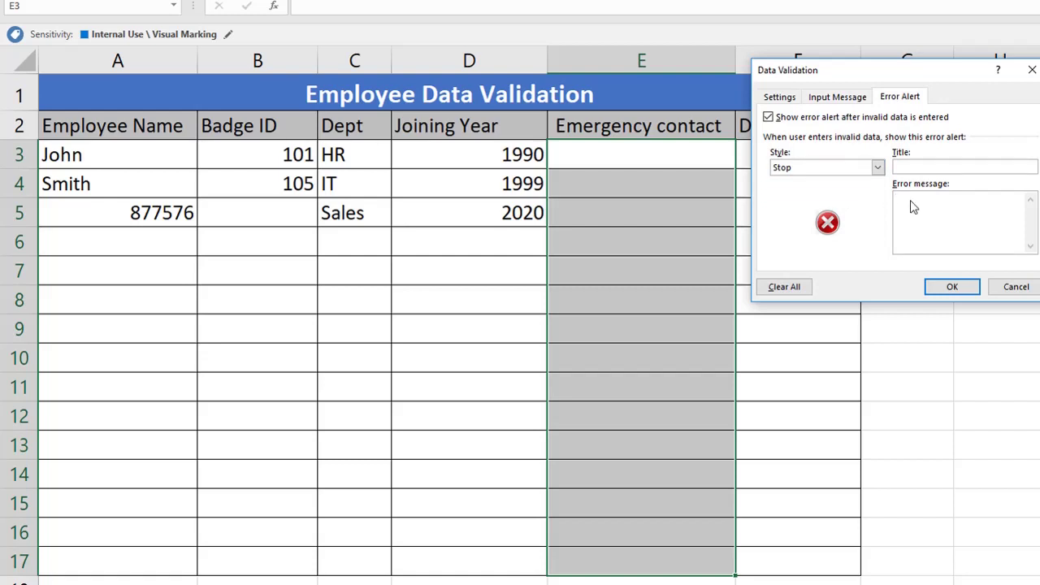
pyautogui.write('Update the have updated invalide')
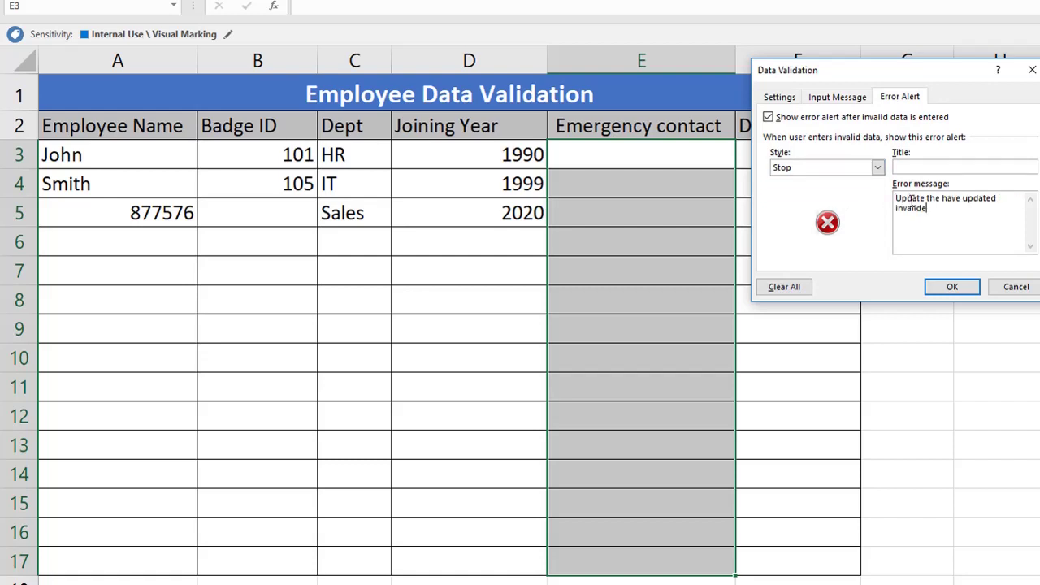
pyautogui.press('BackSpace')
pyautogui.write('data')
pyautogui.click(952, 286)
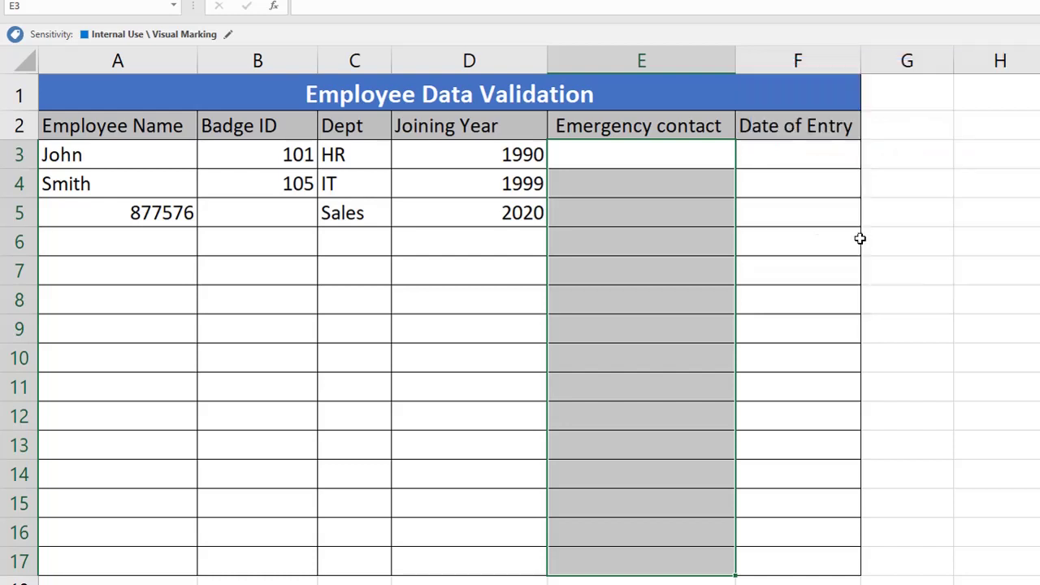
pyautogui.click(636, 159)
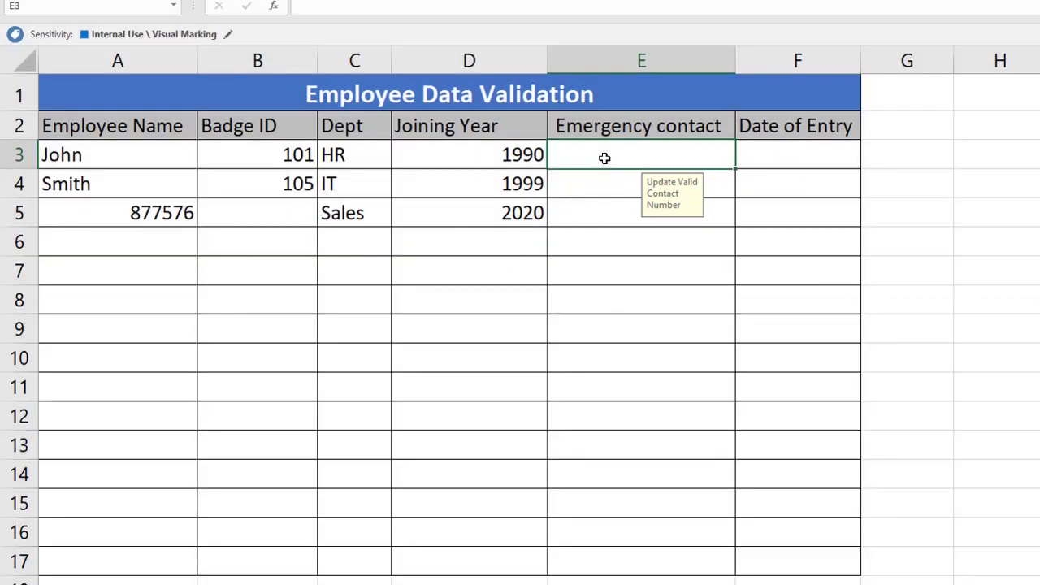
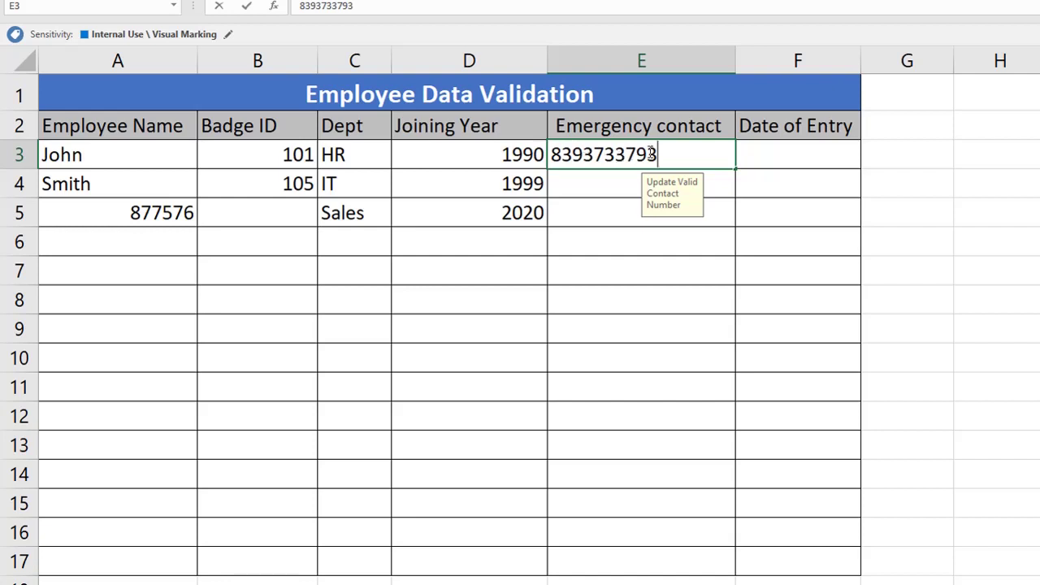
pyautogui.press('Return')
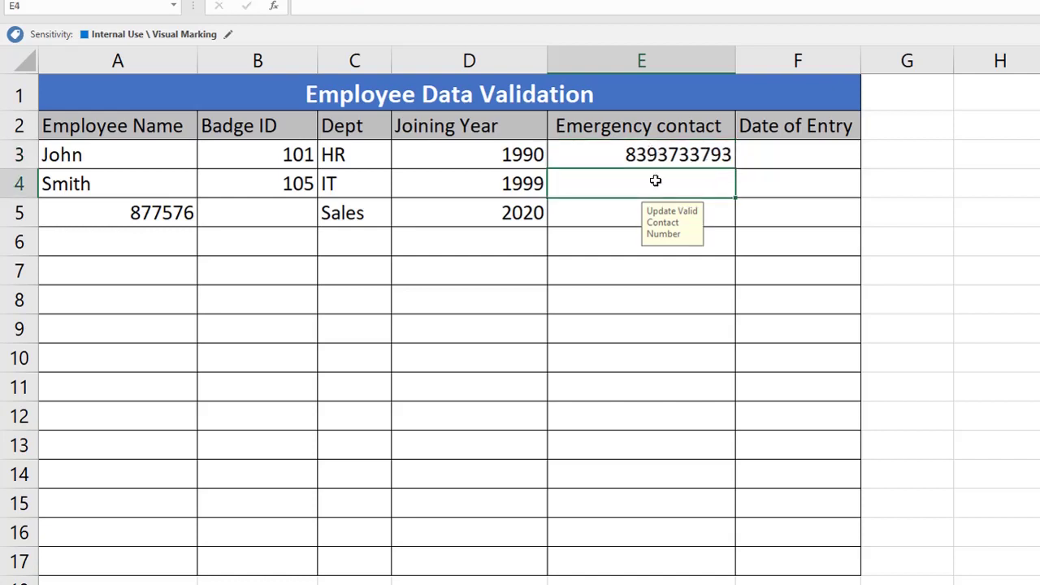
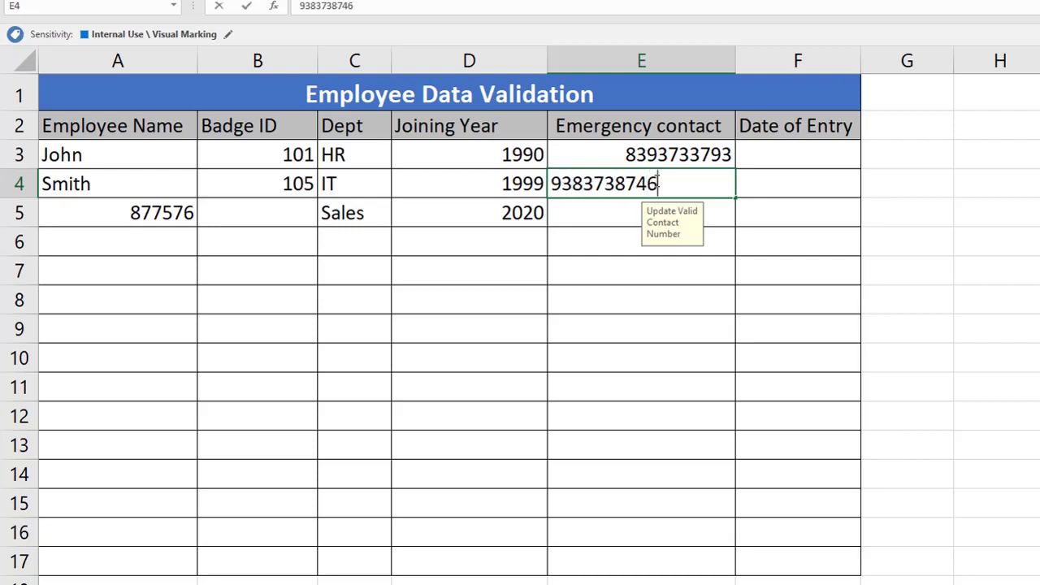
pyautogui.press('Return')
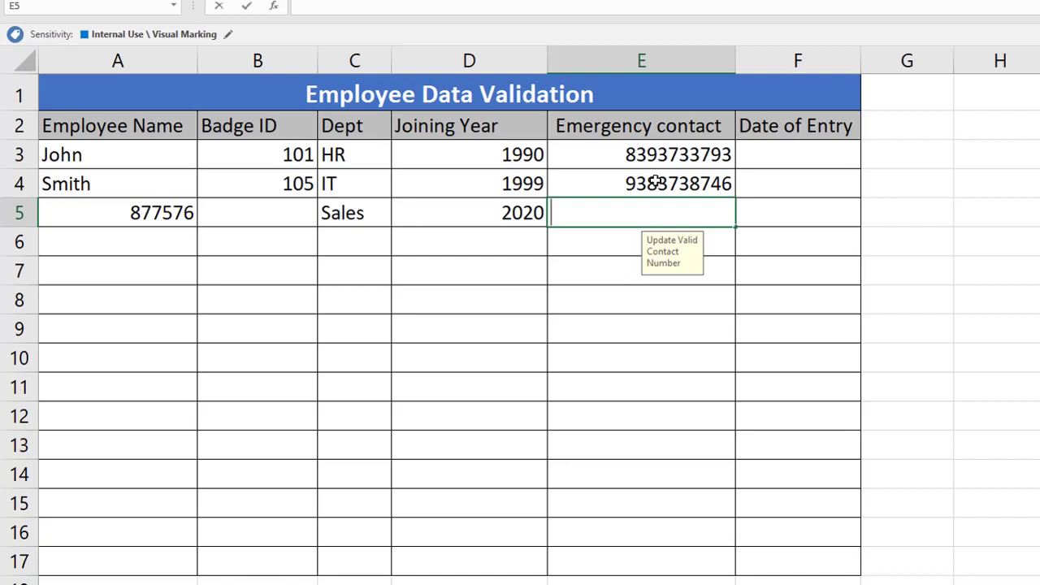
# Step: Test a too-short number in E5 and cancel the rejected entry, leaving it empty
pyautogui.write('09037373')
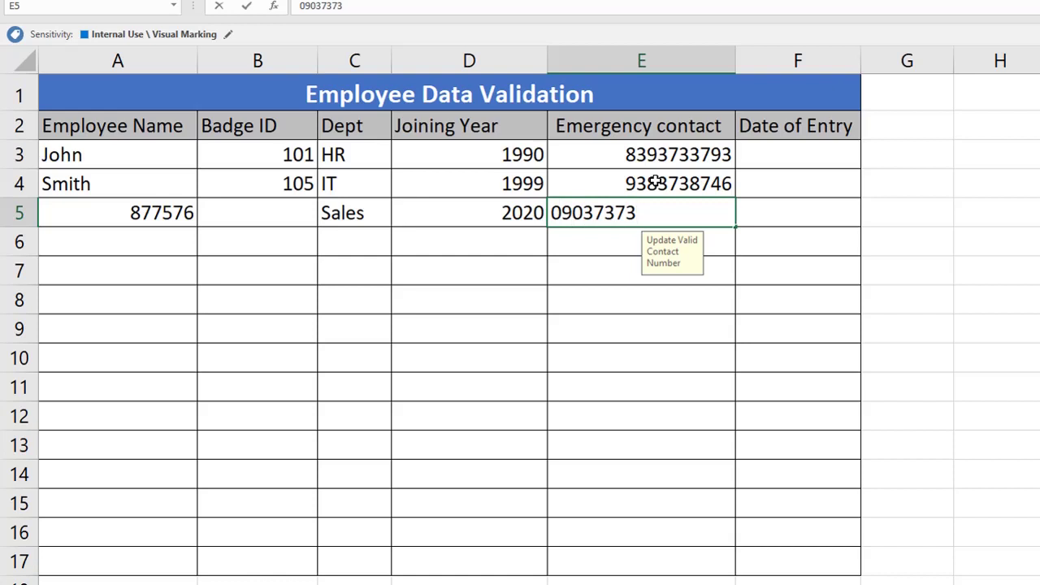
pyautogui.press('Return')
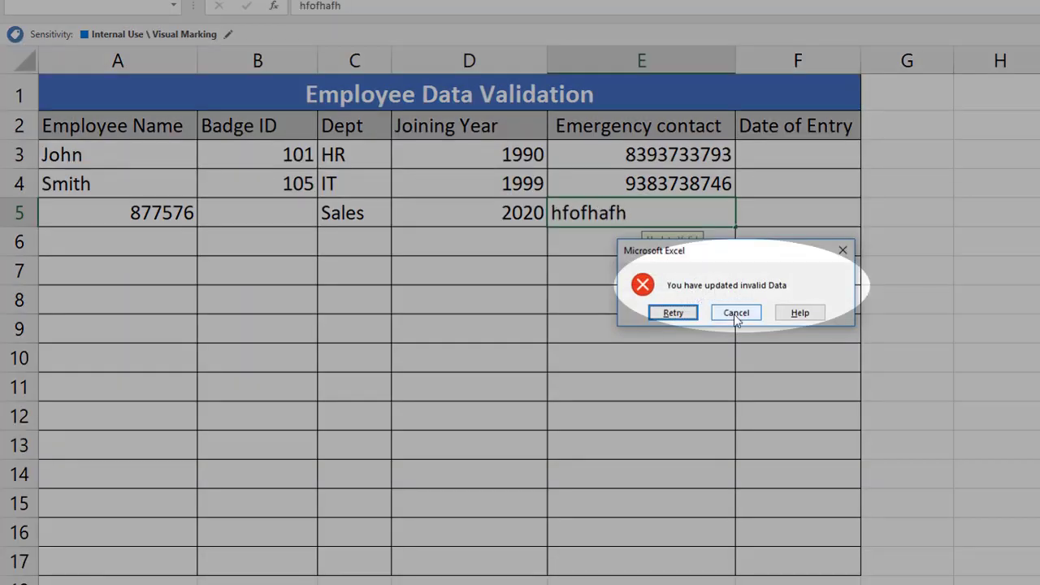
pyautogui.click(735, 313)
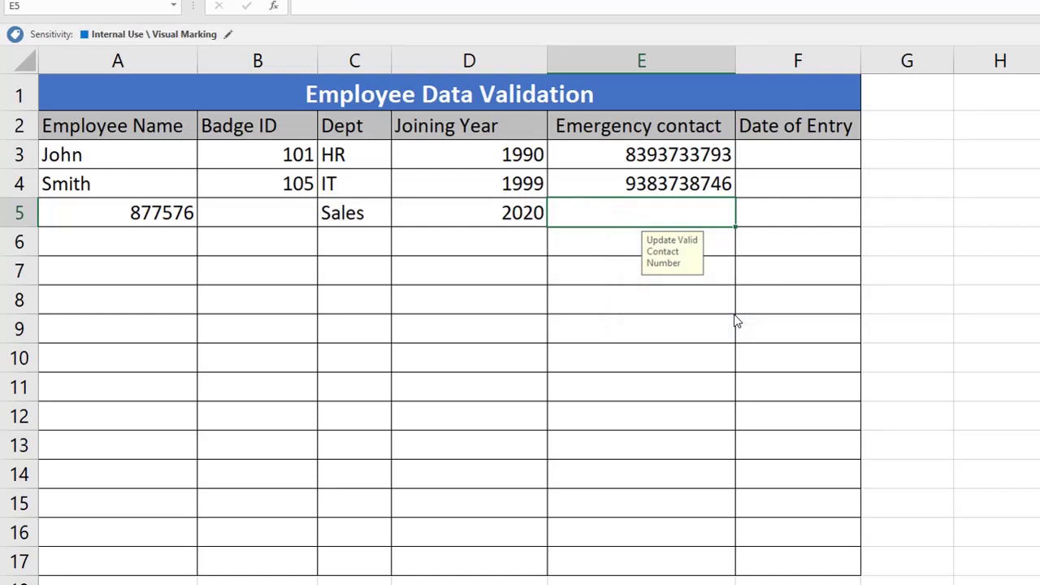
pyautogui.click(778, 156)
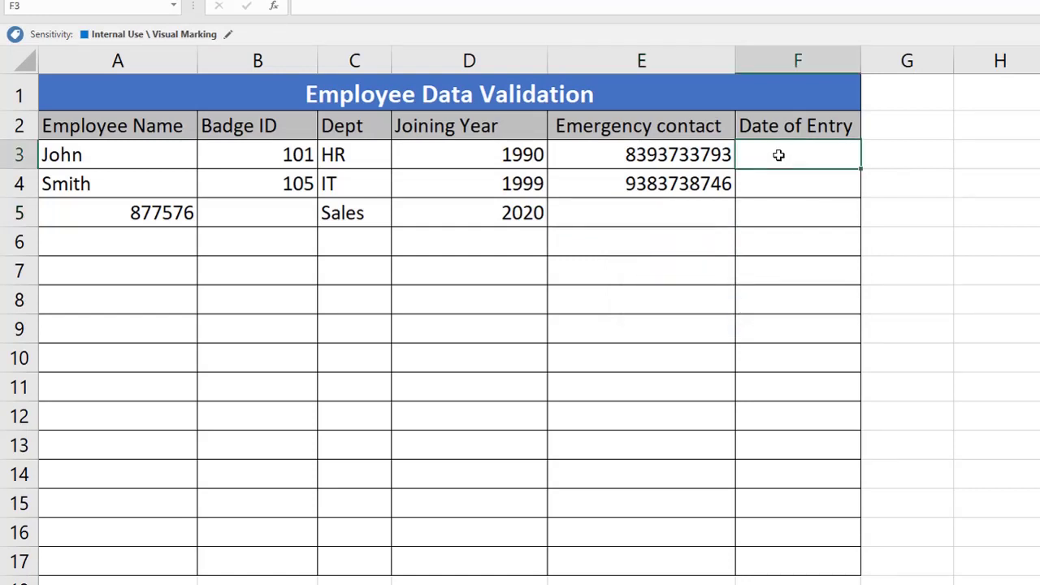
# Step: Validate F3:F17 to allow only a Date equal to =TODAY()
pyautogui.moveTo(779, 155); pyautogui.dragTo(780, 560)
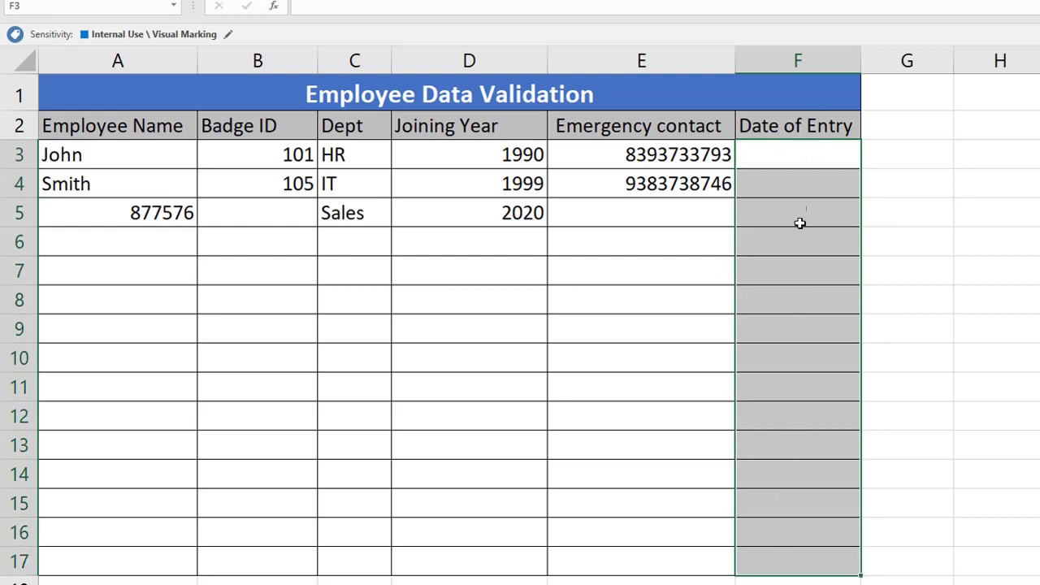
pyautogui.click(870, 0)
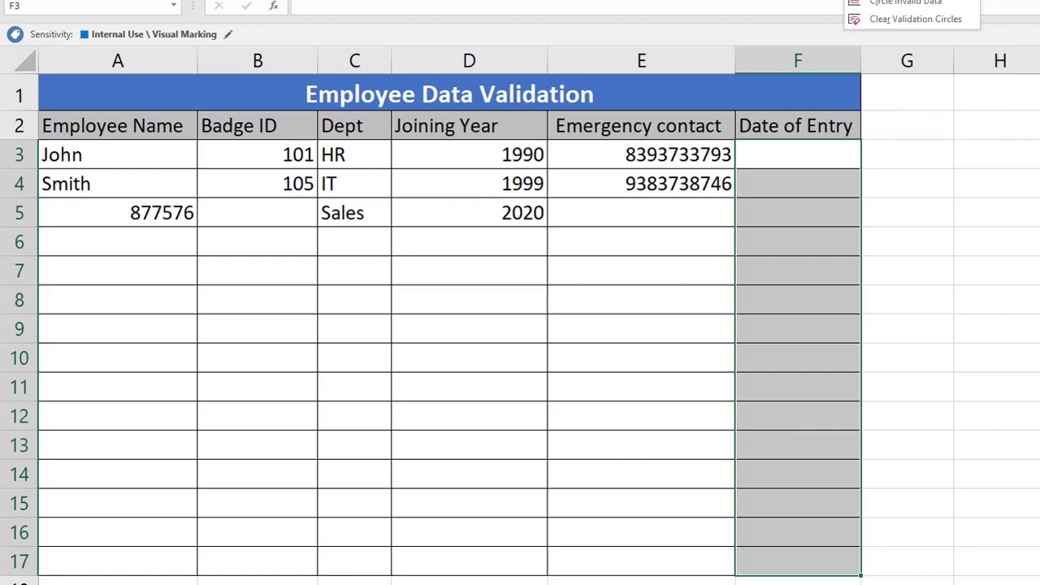
pyautogui.click(902, 0)
pyautogui.moveTo(485, 152); pyautogui.dragTo(644, 213)
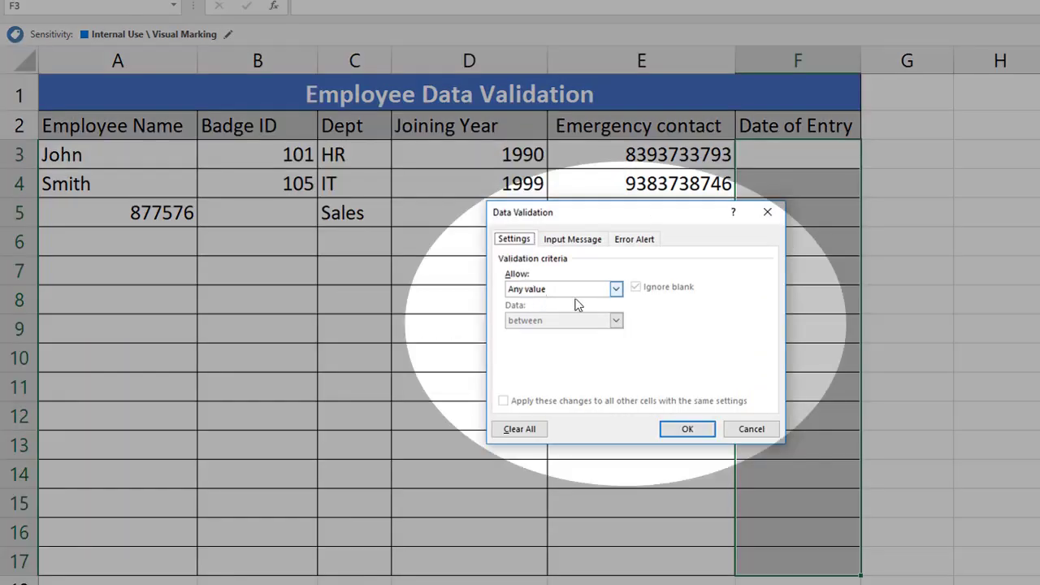
pyautogui.click(584, 295)
pyautogui.click(573, 341)
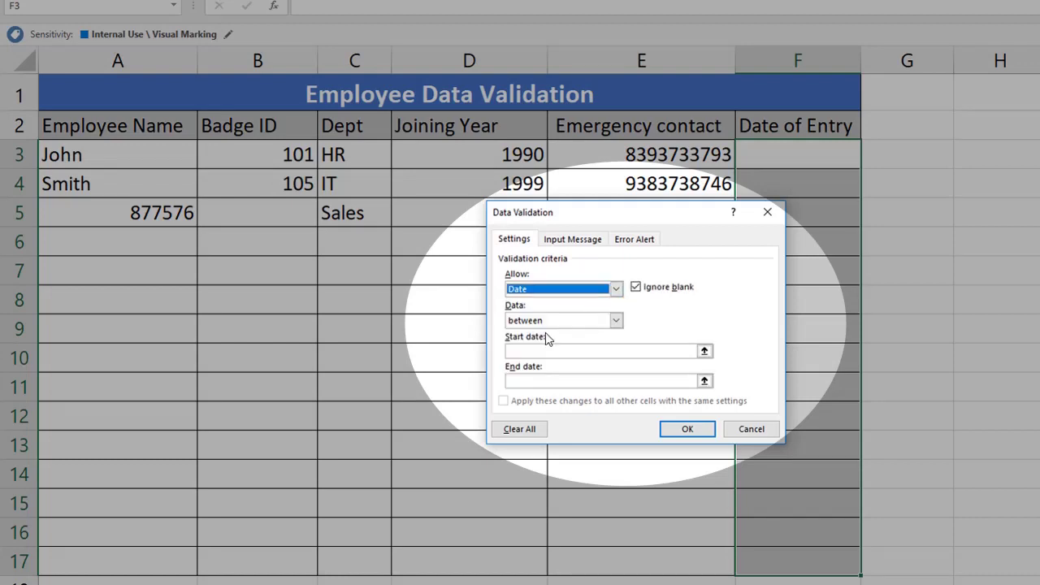
pyautogui.click(616, 320)
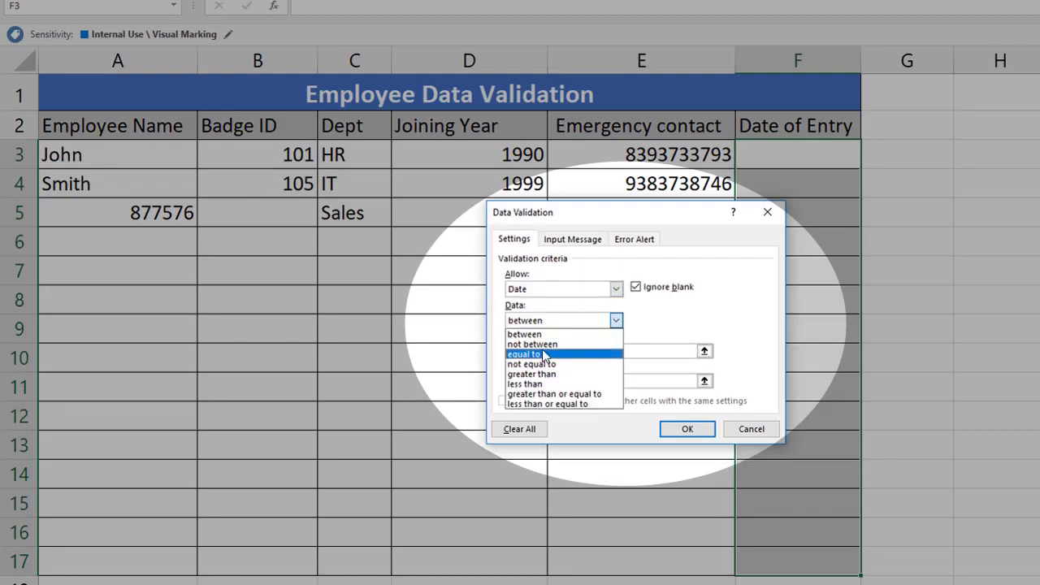
pyautogui.click(543, 354)
pyautogui.click(565, 351)
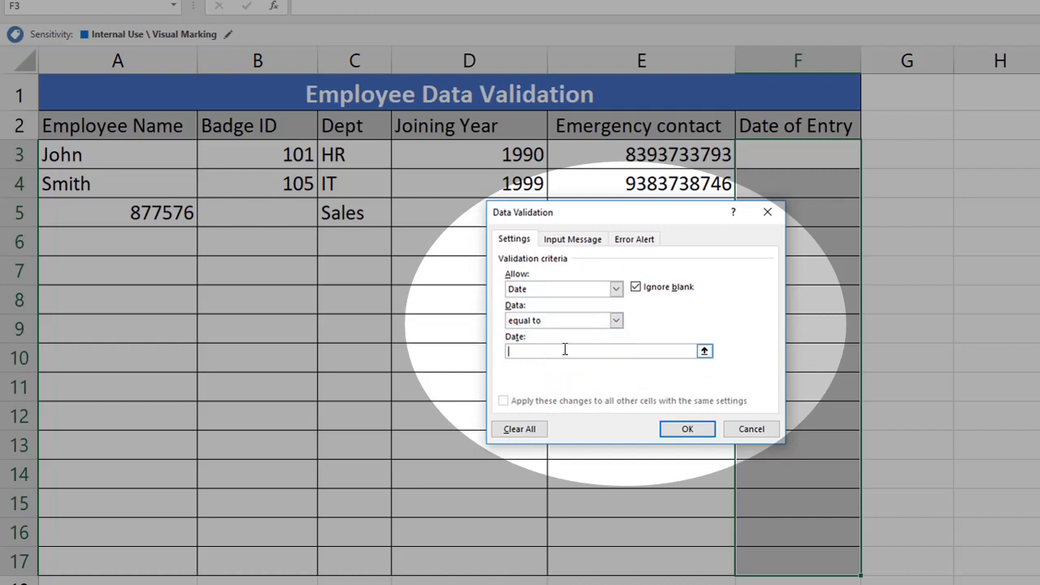
pyautogui.write('=Today()')
pyautogui.press('Return')
pyautogui.click(770, 153)
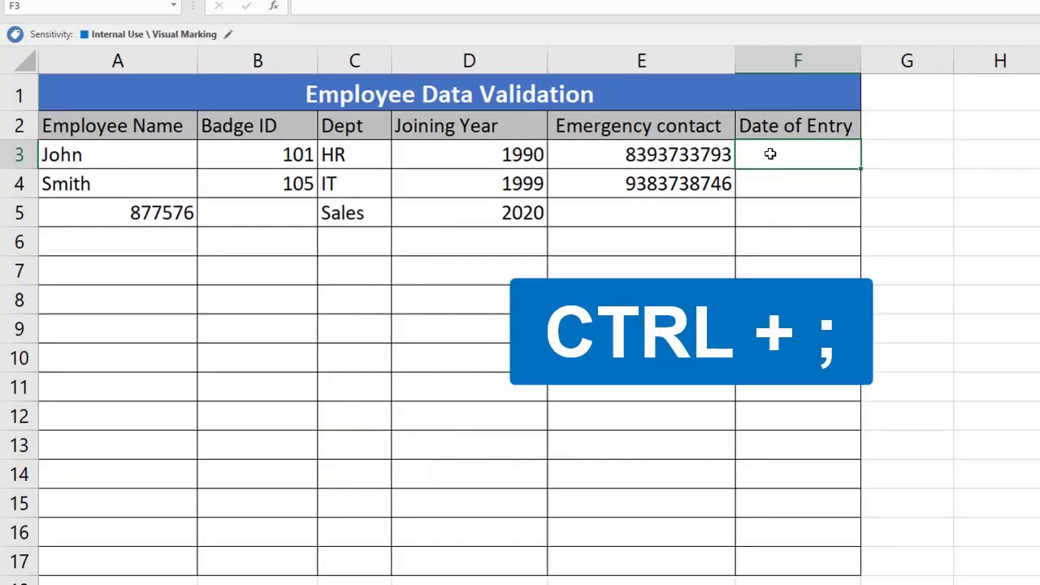
# Step: Insert today's date in F3 and F4, then test the rule with an altered day in F4
pyautogui.hotkey('ctrl', ';')
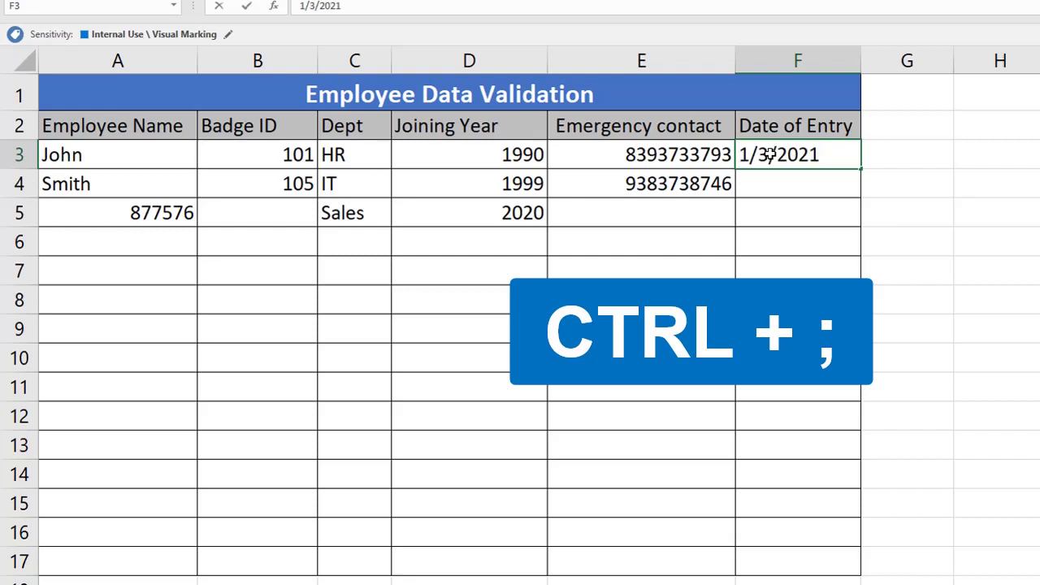
pyautogui.press('Return')
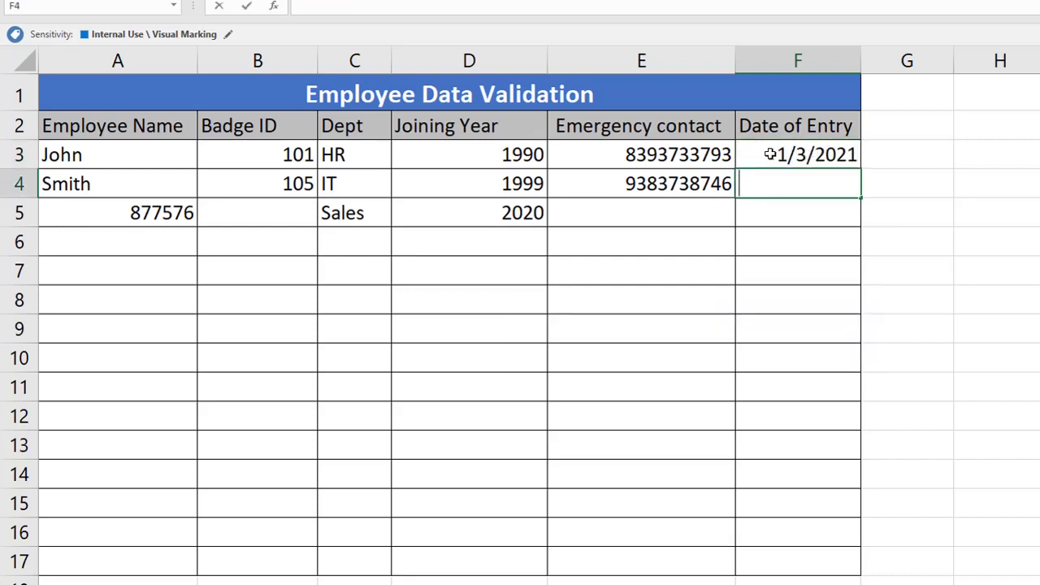
pyautogui.hotkey('ctrl', ';')
pyautogui.click(767, 174)
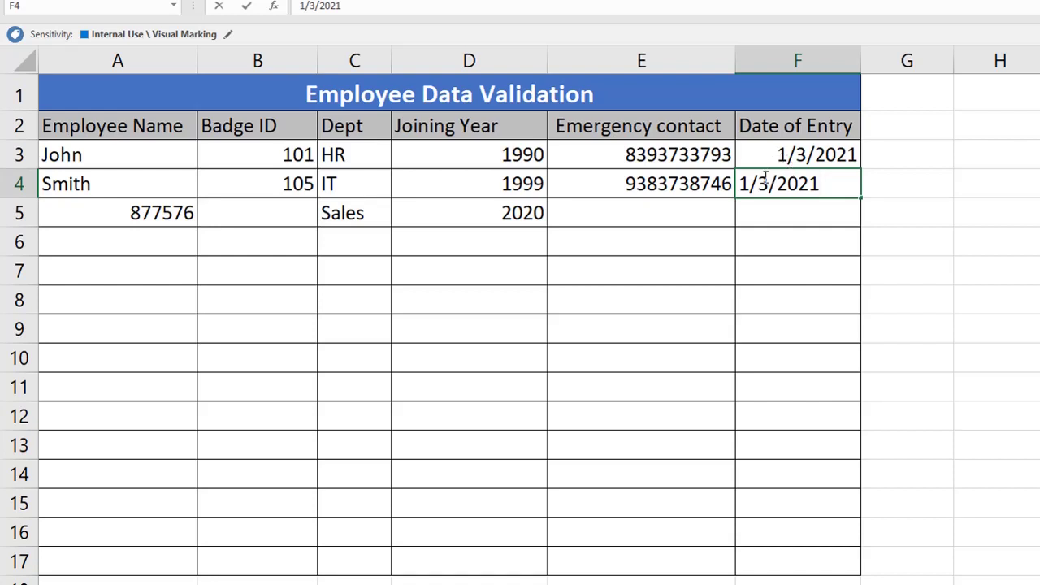
pyautogui.press('BackSpace')
pyautogui.write('4')
pyautogui.press('Return')
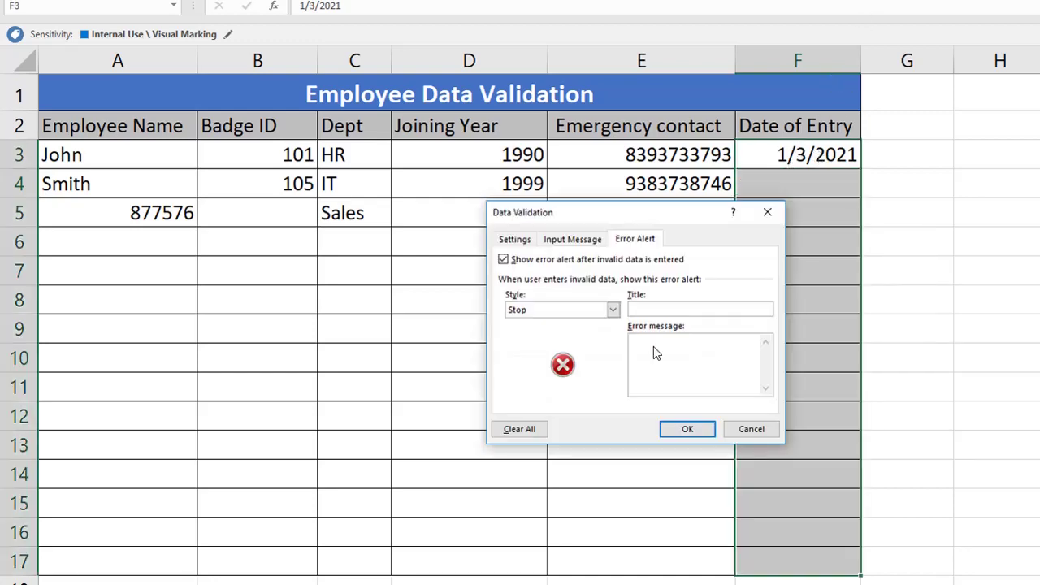
# Step: Set the date rule's error message to 'Please update today's Date'
pyautogui.write('Pleas')
pyautogui.write('e update date')
pyautogui.press('Return')
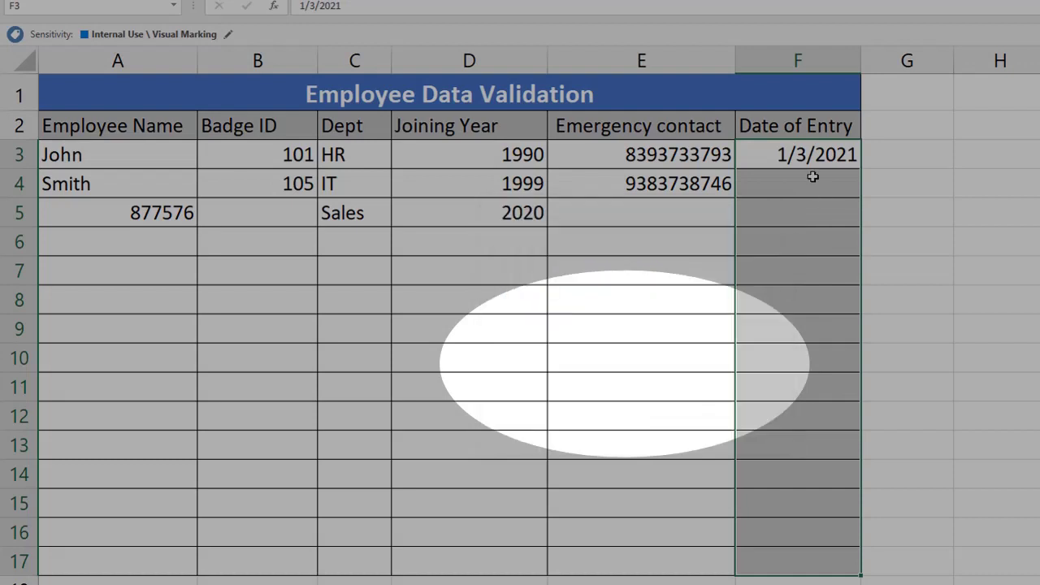
pyautogui.click(803, 166)
# Step: Enter 1/3/2021 in F4, then try 1/1/2021 in F5 and cancel the rejected date
pyautogui.click(798, 184)
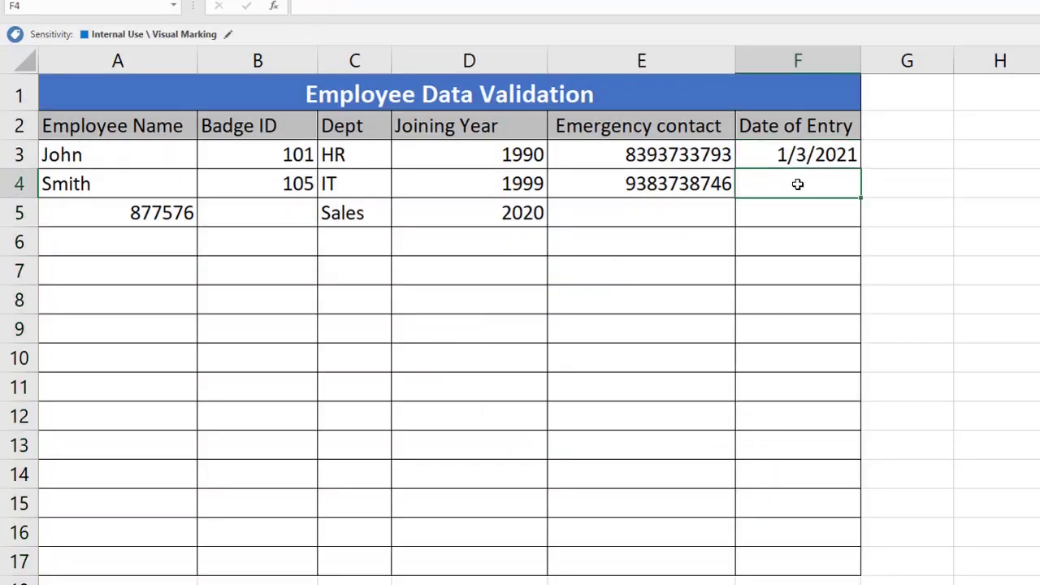
pyautogui.write('1/3/2021')
pyautogui.press('Return')
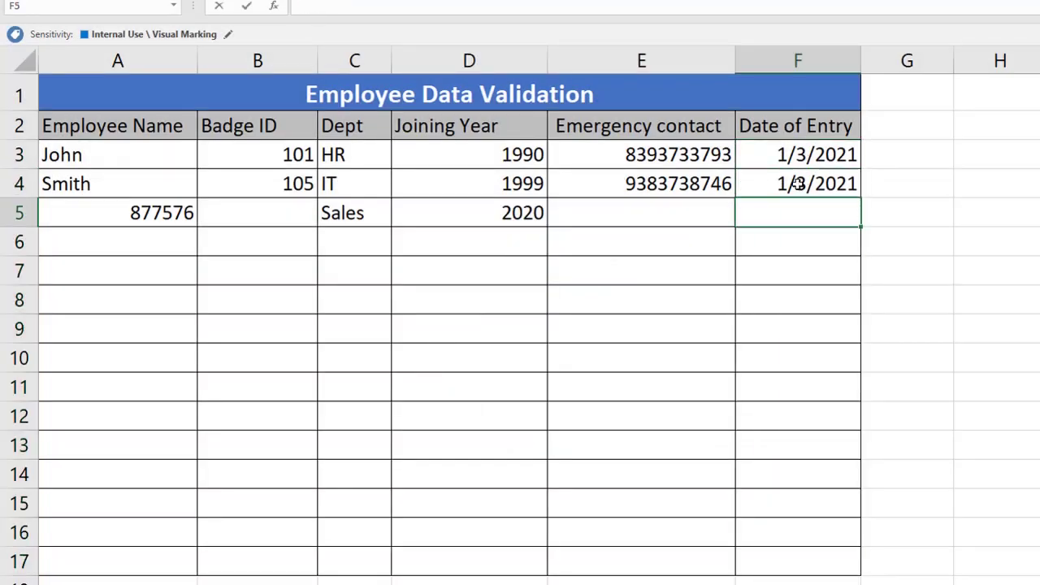
pyautogui.write('1/3/2021')
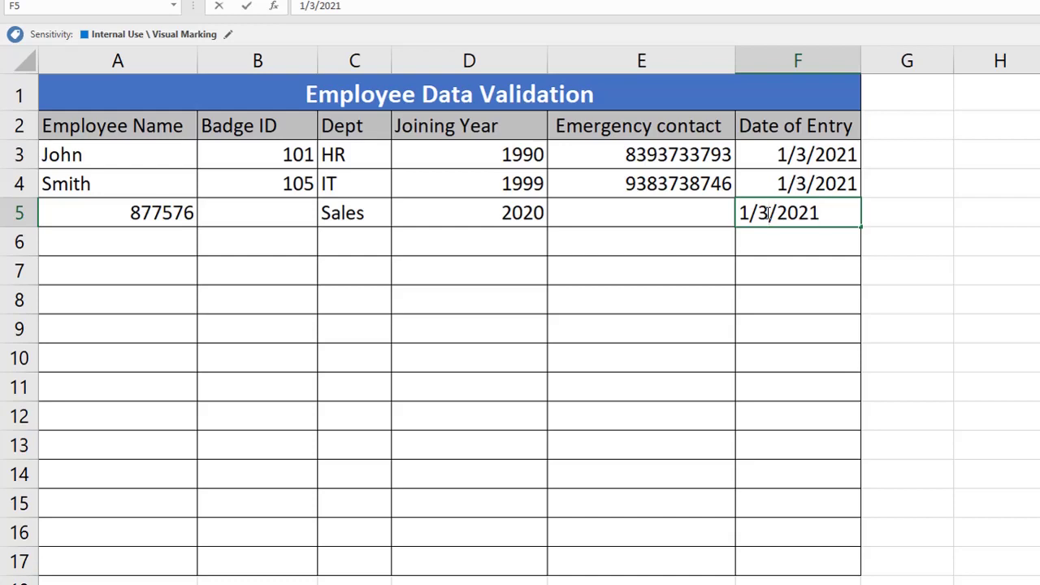
pyautogui.click(768, 213)
pyautogui.press('BackSpace')
pyautogui.write('1')
pyautogui.press('Return')
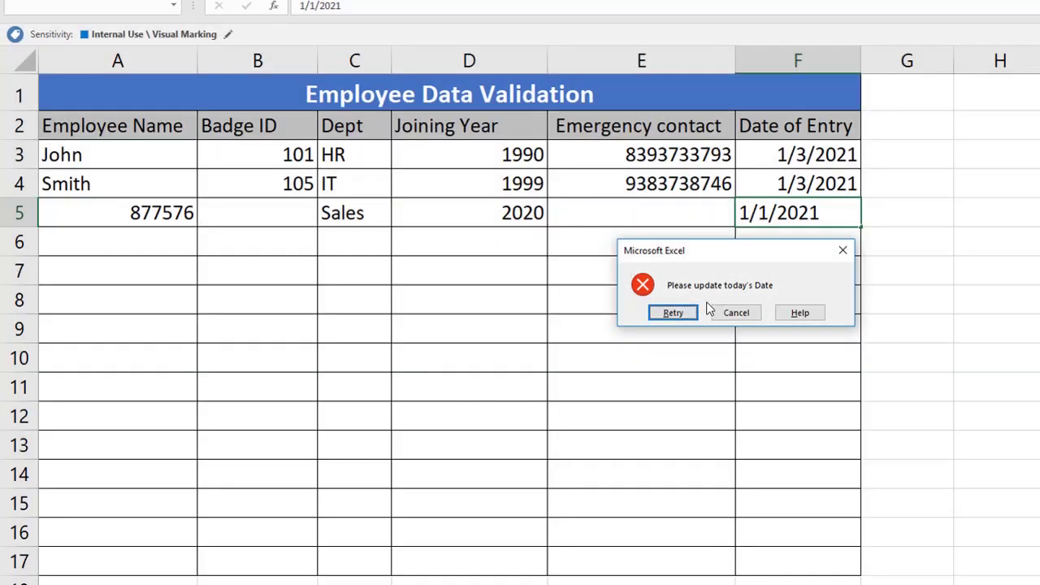
pyautogui.click(737, 313)
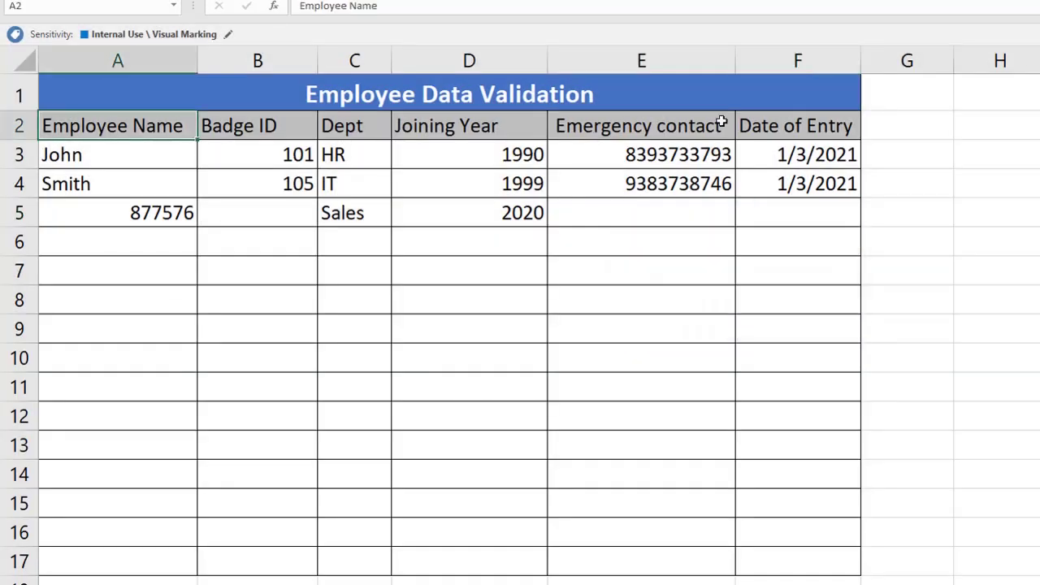
# Step: Review A10's validation: the Any value setting, 'Update Your Name' input message and error alert
pyautogui.hotkey('alt', 'a')
pyautogui.press('v')
pyautogui.press('v')
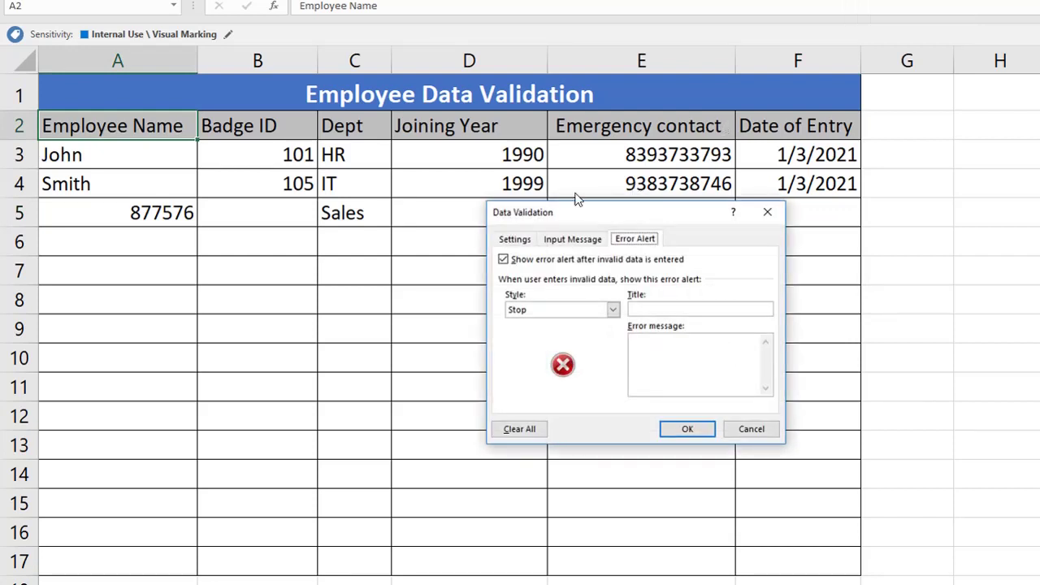
pyautogui.click(522, 237)
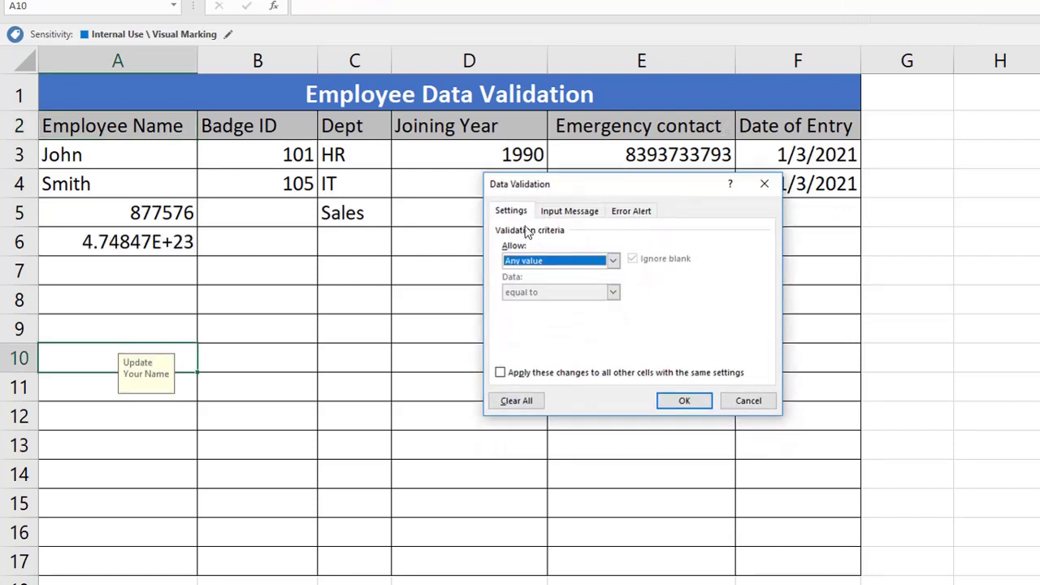
pyautogui.click(563, 261)
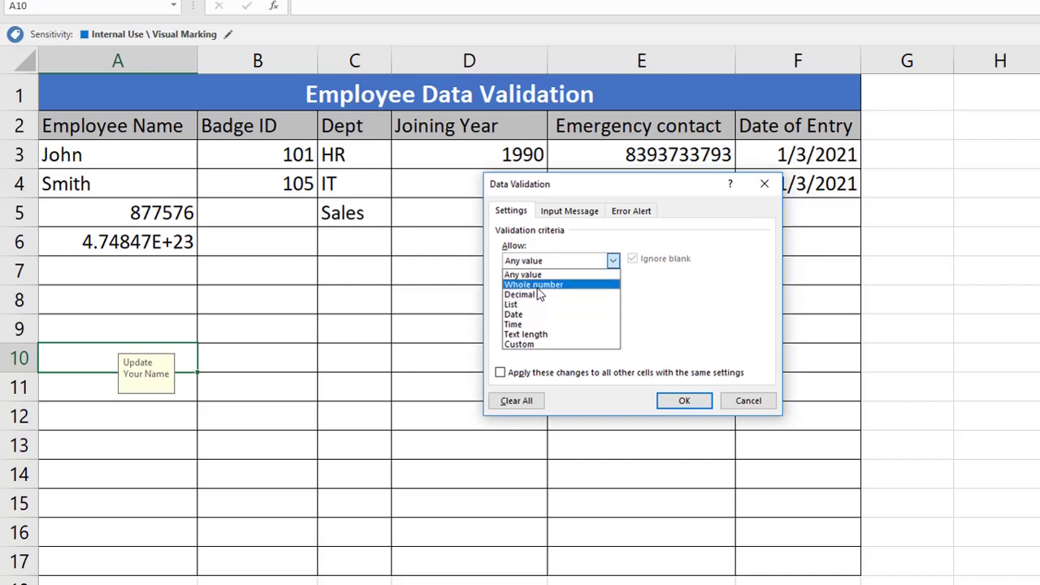
pyautogui.click(568, 213)
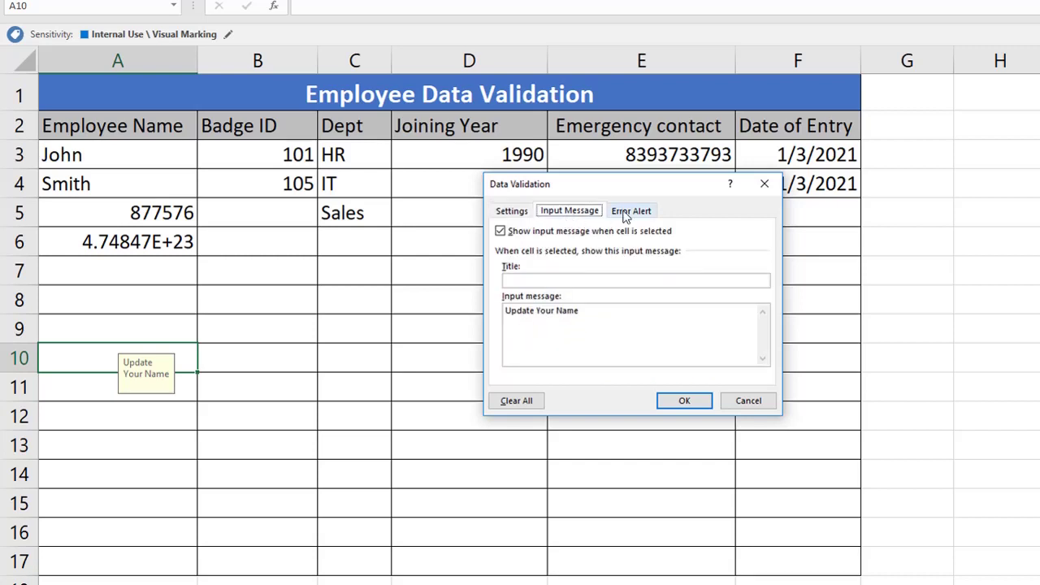
pyautogui.click(626, 213)
pyautogui.click(512, 212)
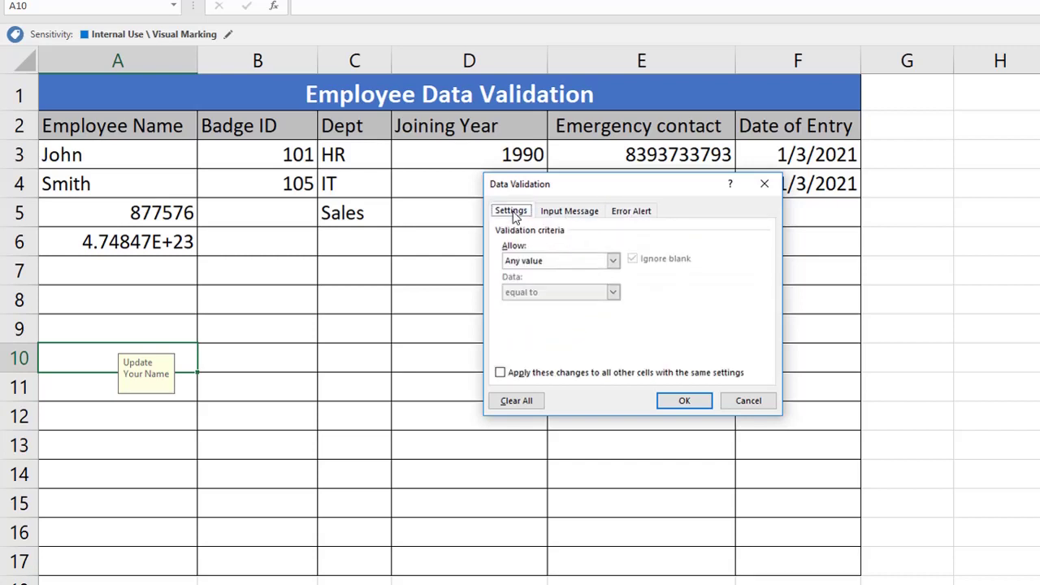